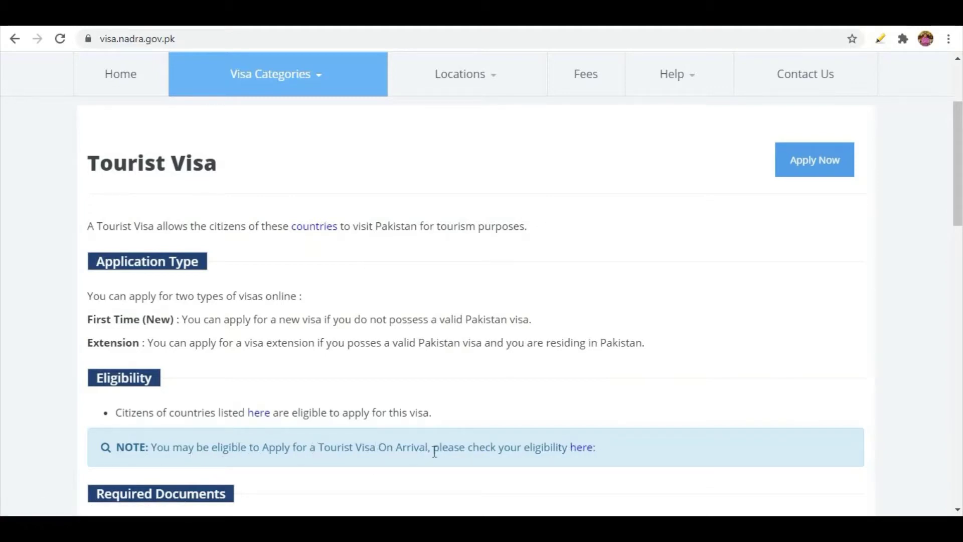
# Open the Tourist Visa On Arrival eligibility list and examine the eligible countries on all five pages
pyautogui.click(578, 456)
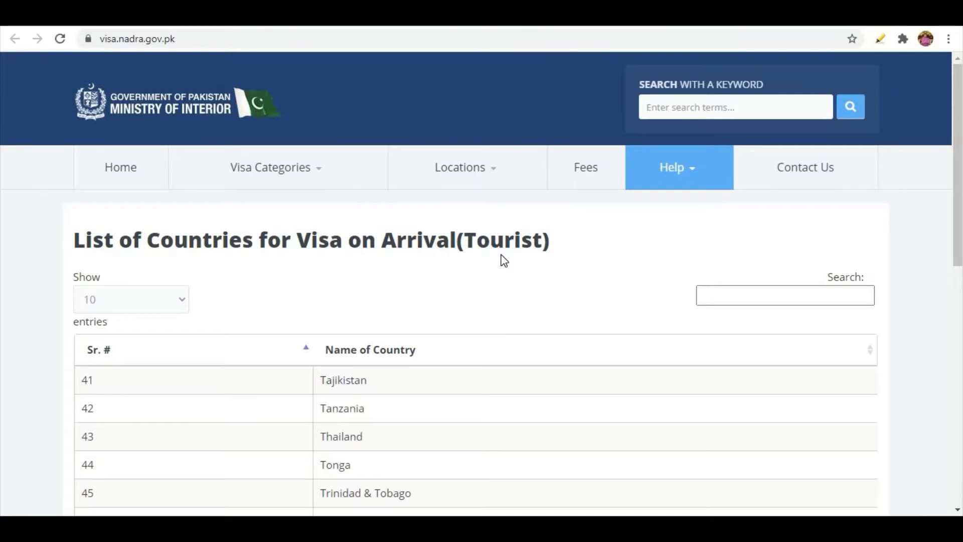
pyautogui.scroll(-3, 353, 254)
pyautogui.scroll(-3, 381, 354)
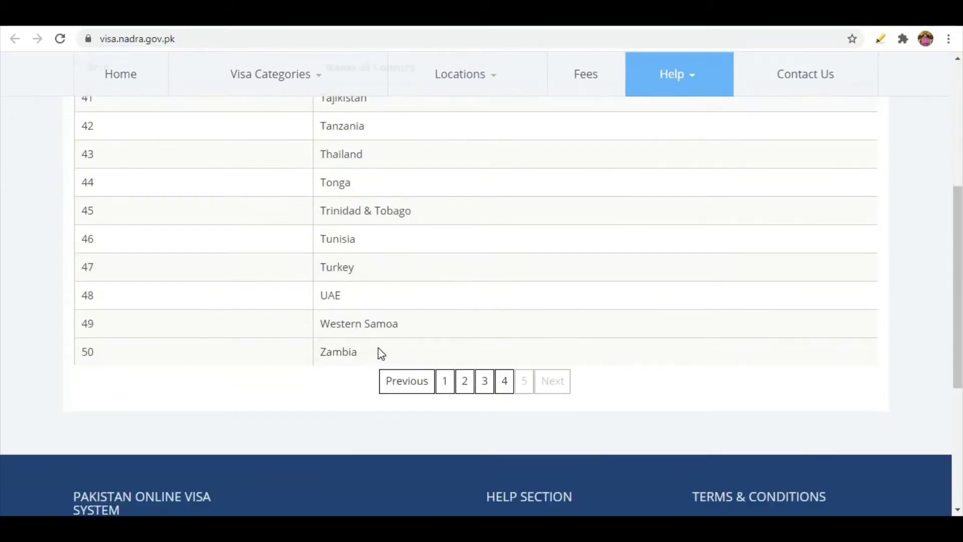
pyautogui.click(445, 387)
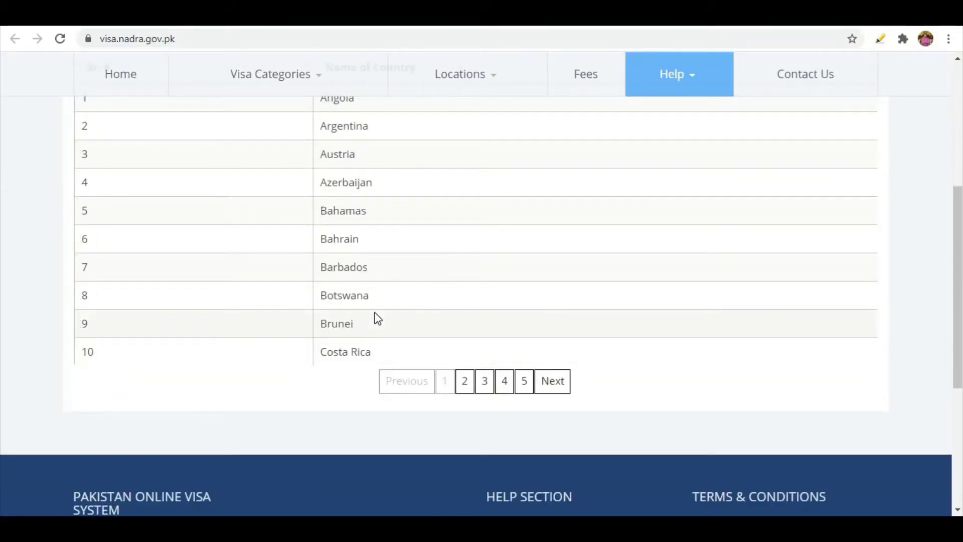
pyautogui.scroll(3, 375, 312)
pyautogui.scroll(-2, 371, 308)
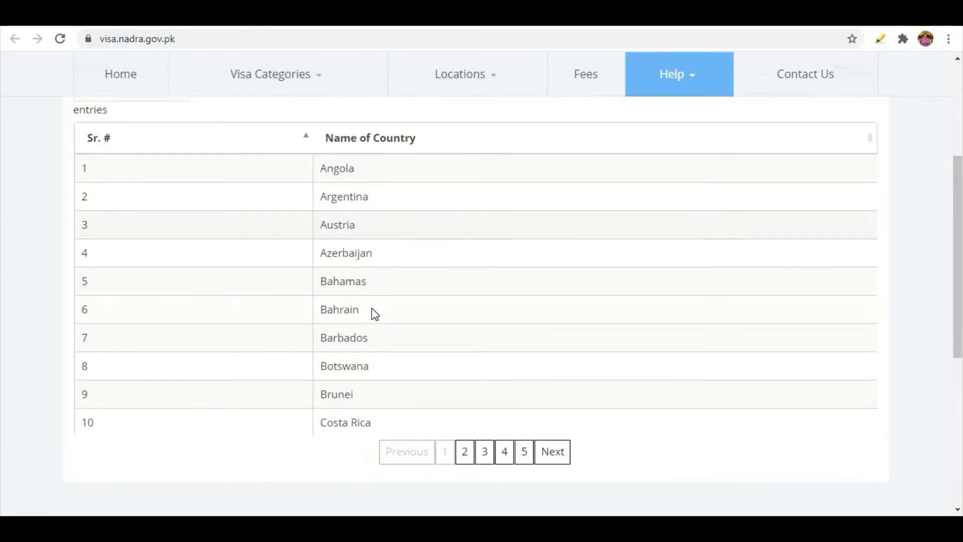
pyautogui.click(465, 453)
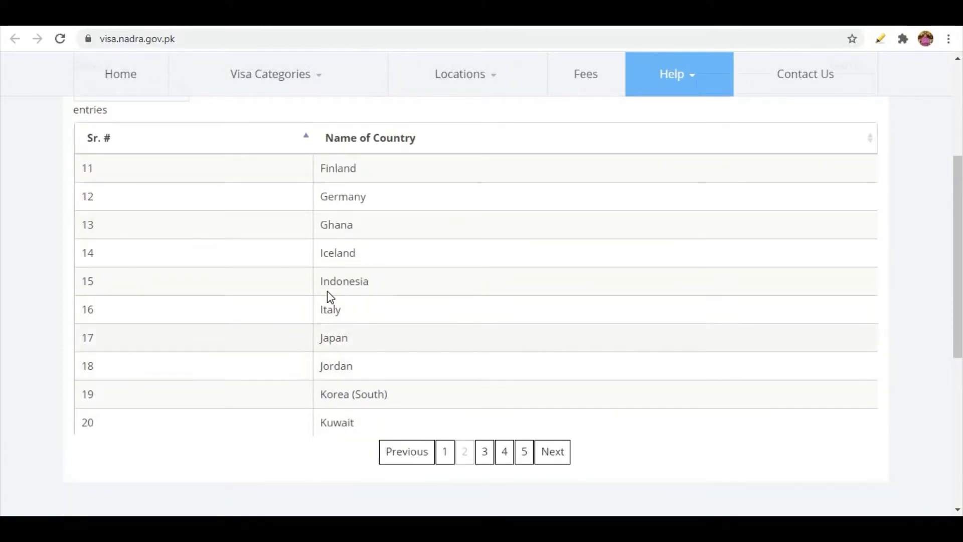
pyautogui.click(484, 453)
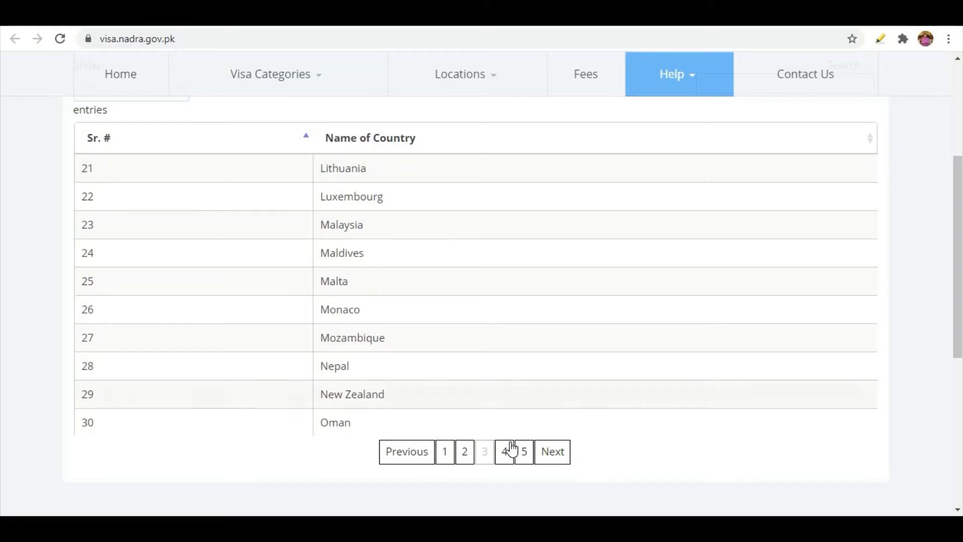
pyautogui.click(505, 452)
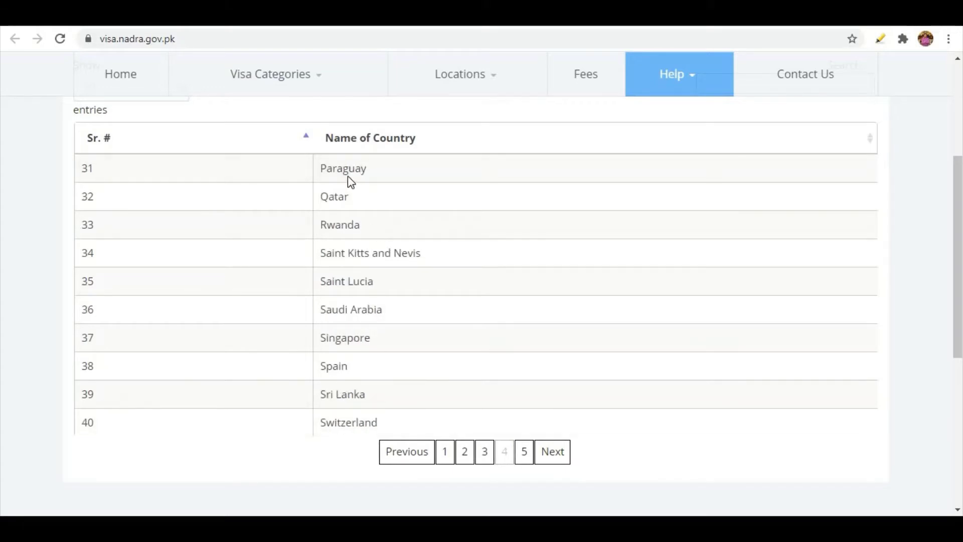
pyautogui.click(524, 453)
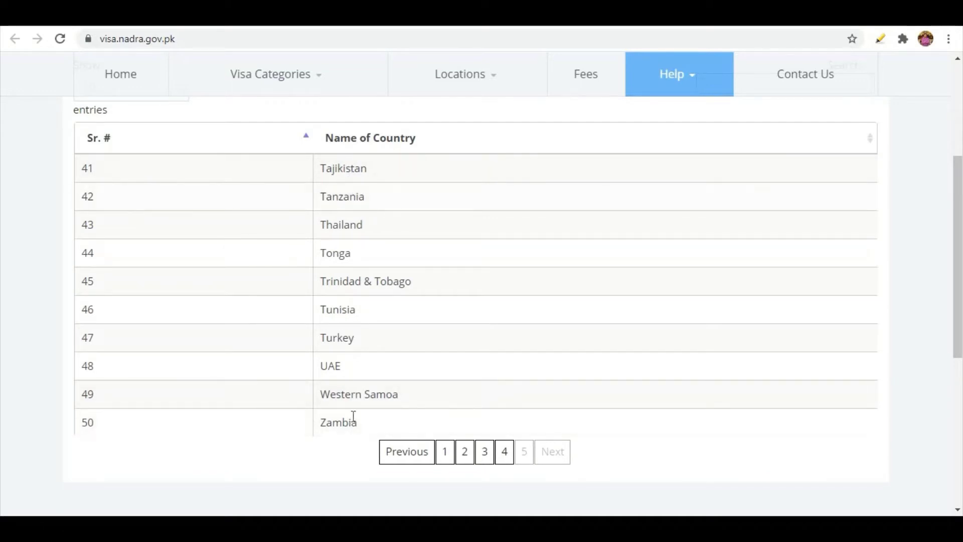
pyautogui.click(445, 453)
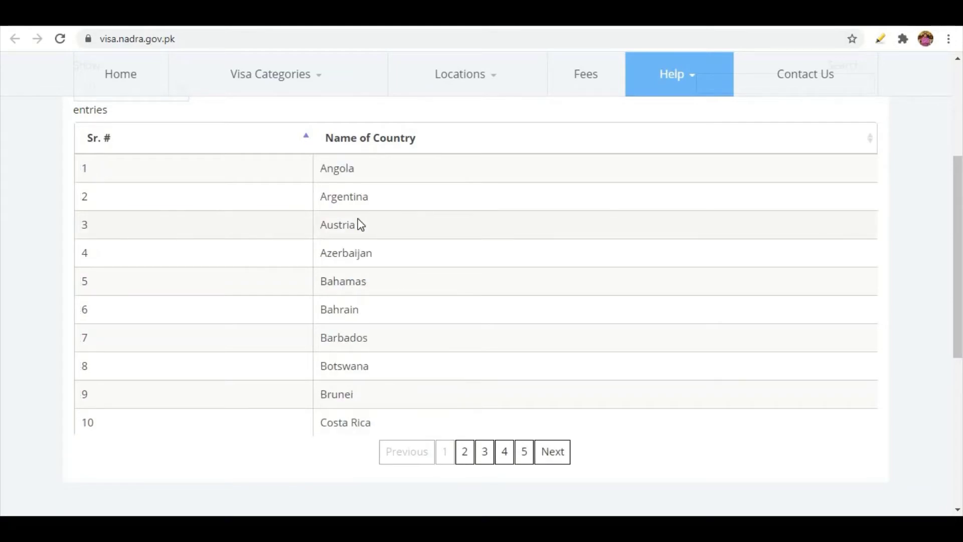
# Return to the Tourist Visa page, start applying and open the form for creating a new account
pyautogui.click(201, 14)
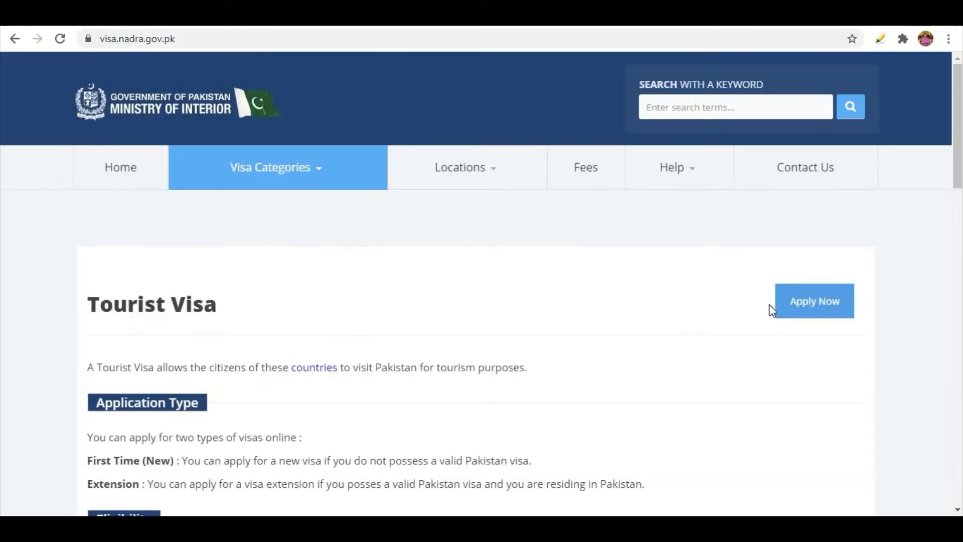
pyautogui.click(799, 307)
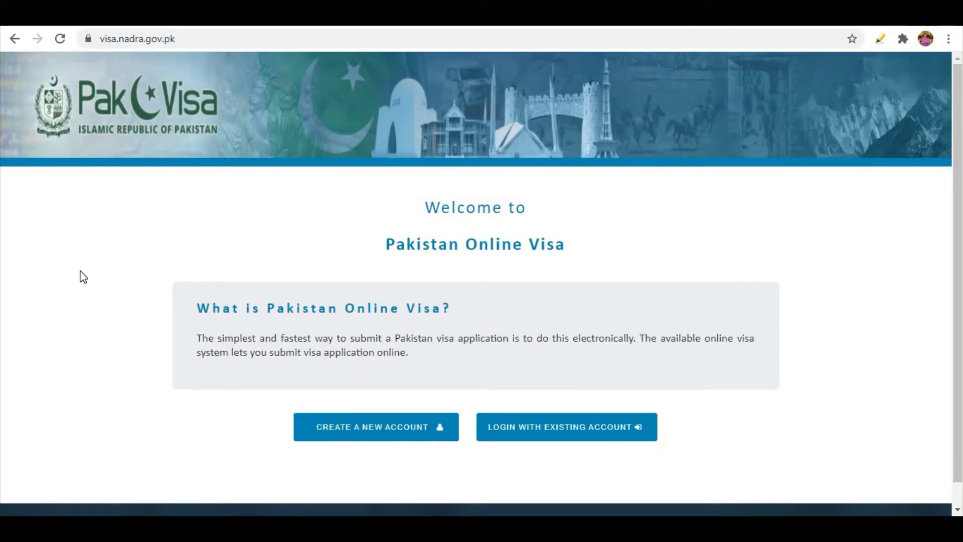
pyautogui.click(365, 436)
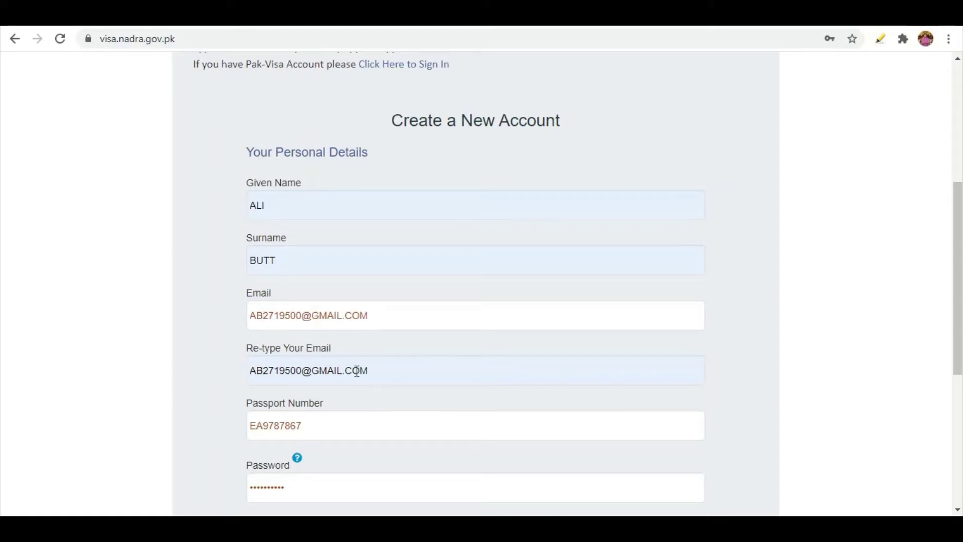
# Review the completed personal details and accepted Terms of Service, and submit the new account form
pyautogui.scroll(-1, 344, 370)
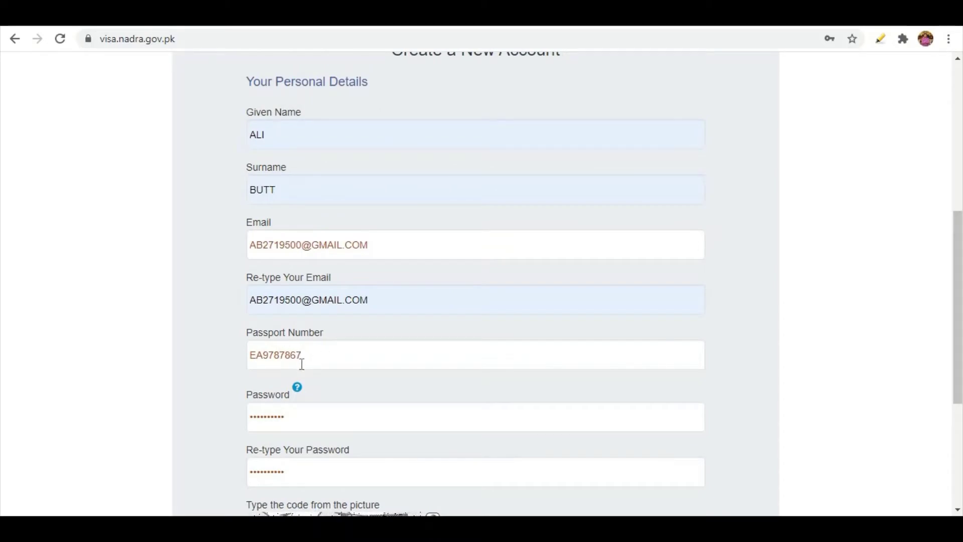
pyautogui.scroll(-2, 290, 361)
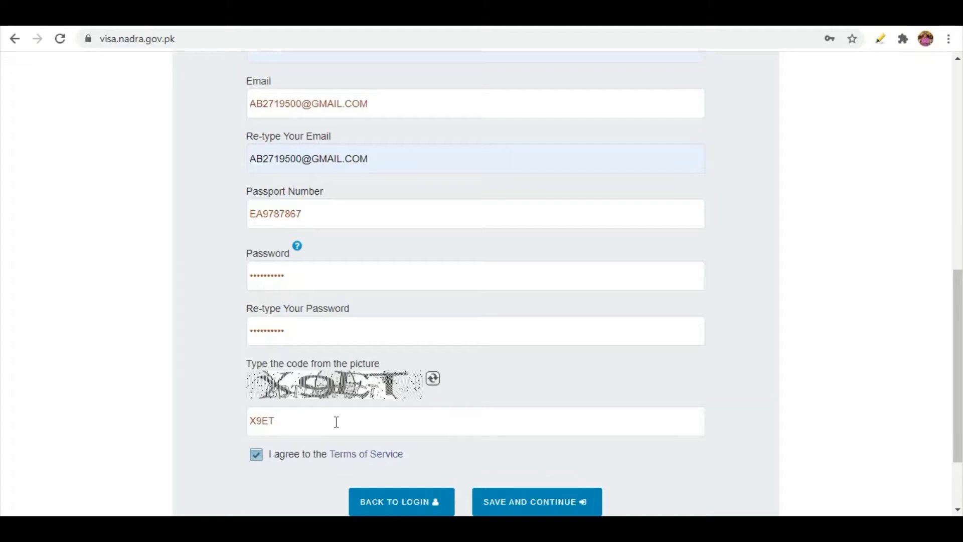
pyautogui.scroll(1, 281, 427)
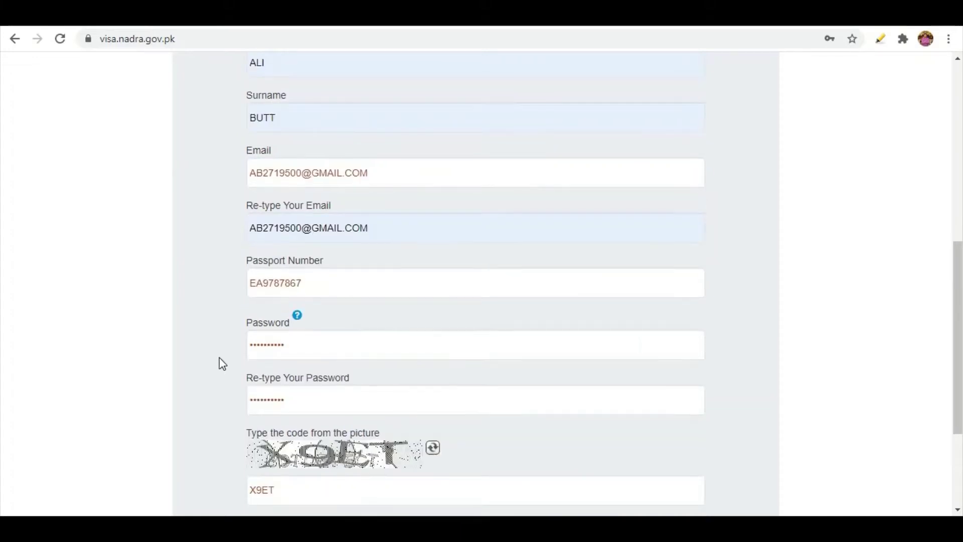
pyautogui.scroll(-1, 241, 401)
pyautogui.scroll(-2, 381, 432)
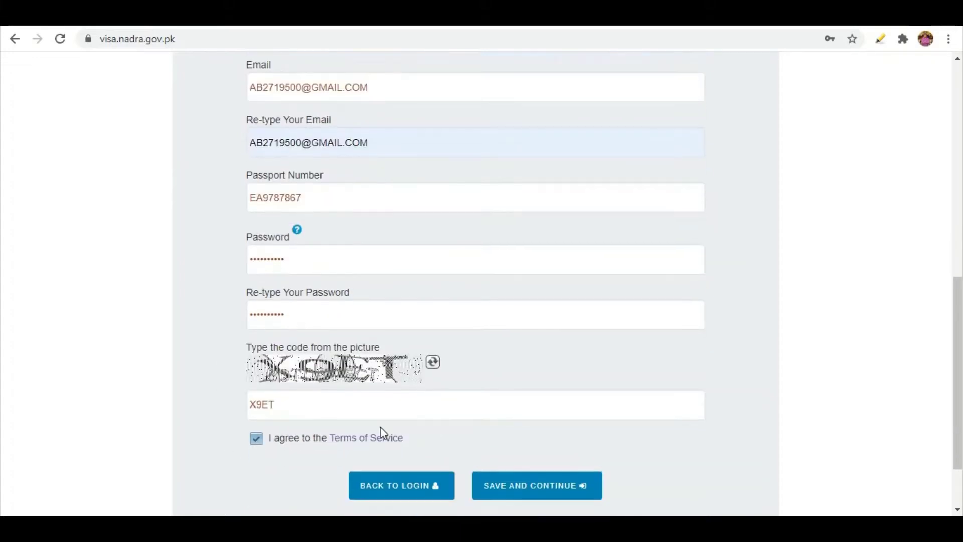
pyautogui.click(524, 407)
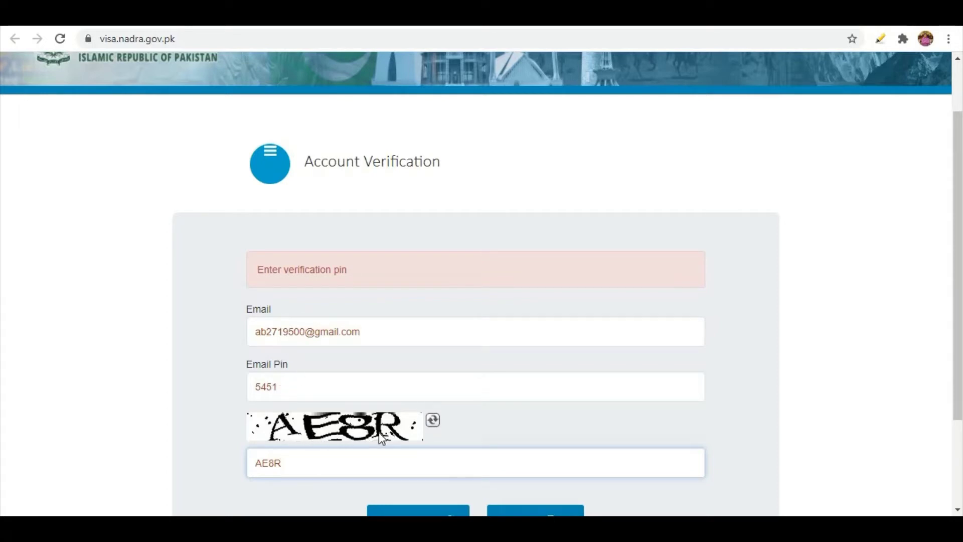
# Submit the completed account verification form and log in with the newly activated account
pyautogui.scroll(-3, 363, 396)
pyautogui.click(533, 399)
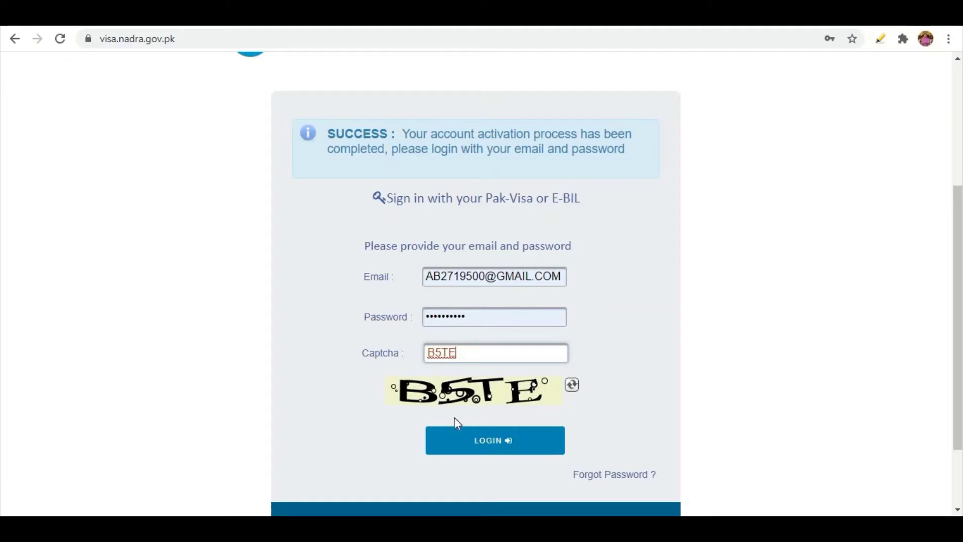
pyautogui.click(483, 444)
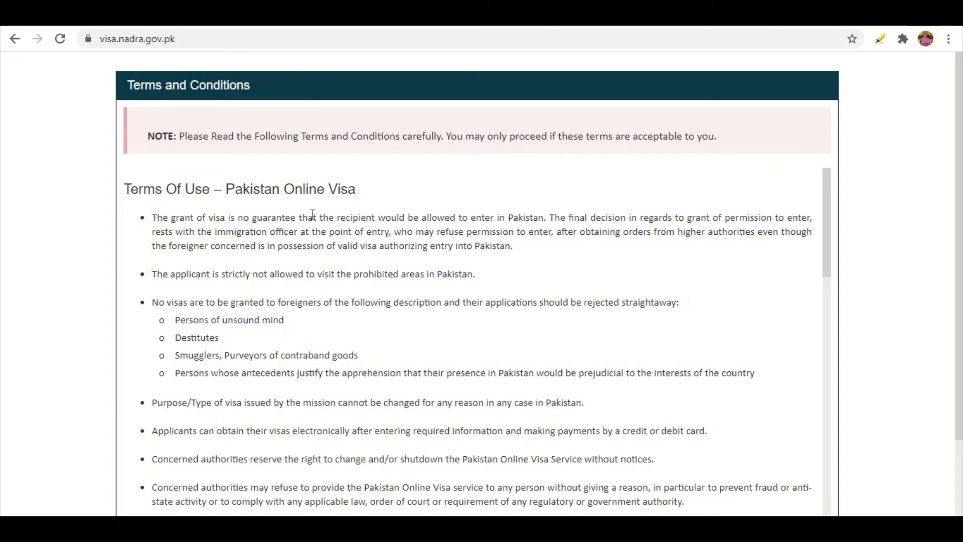
# Read through the Pakistan Online Visa terms and conditions, accept them and continue
pyautogui.scroll(-15, 365, 276)
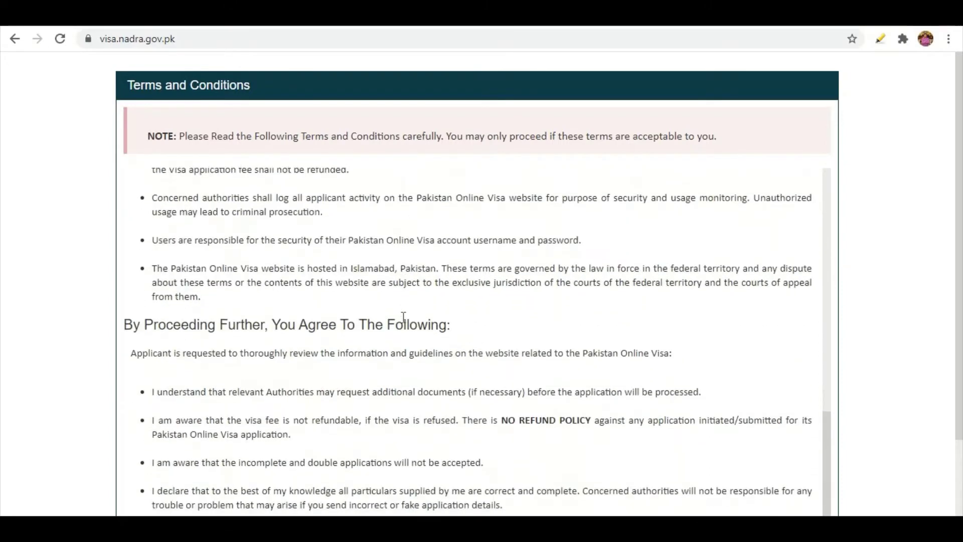
pyautogui.scroll(-2, 473, 319)
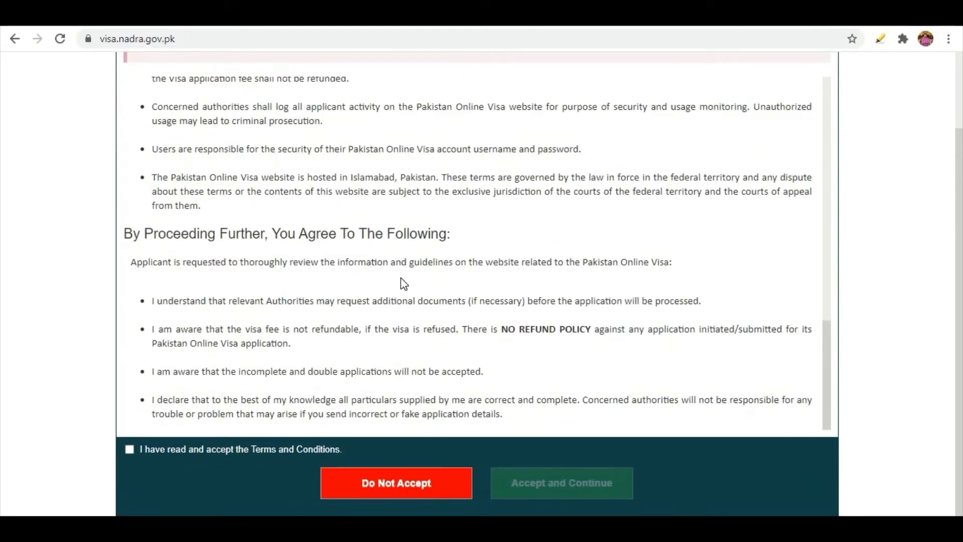
pyautogui.click(130, 449)
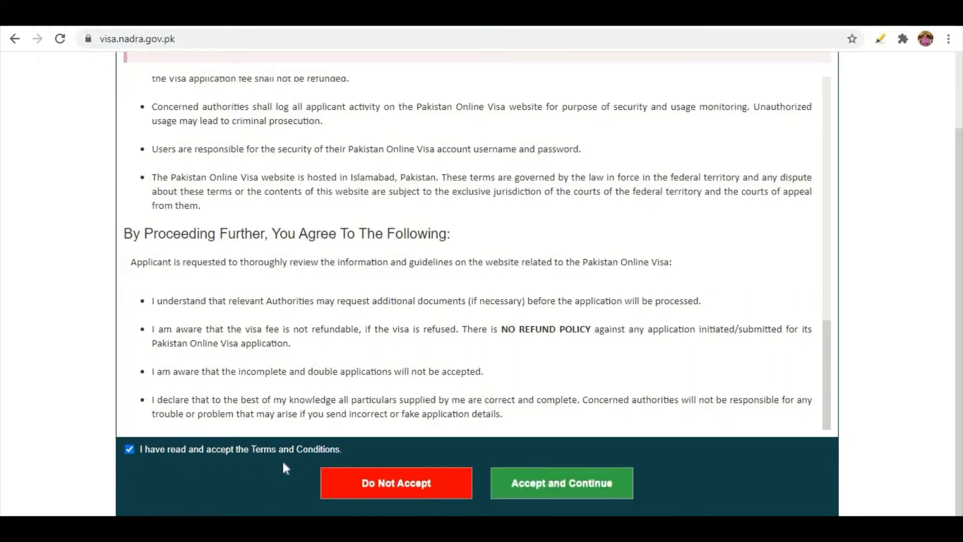
pyautogui.click(562, 490)
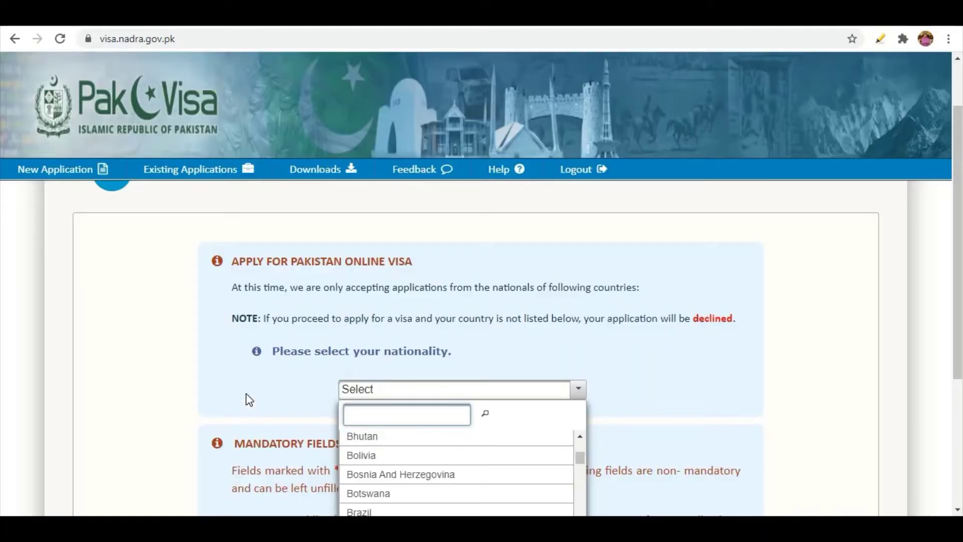
# Select Brazil as the nationality and start the e-visa application
pyautogui.scroll(-1, 468, 448)
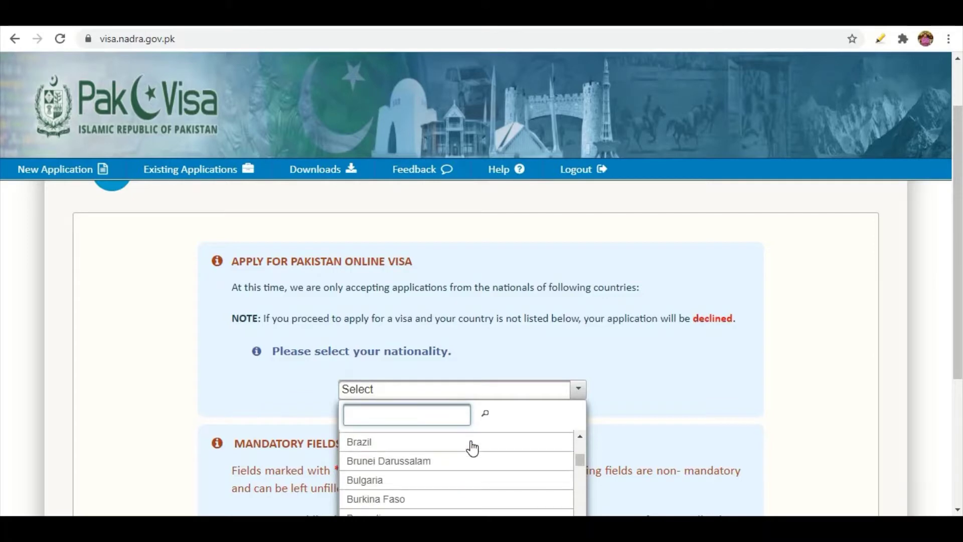
pyautogui.click(392, 444)
pyautogui.scroll(-1, 352, 371)
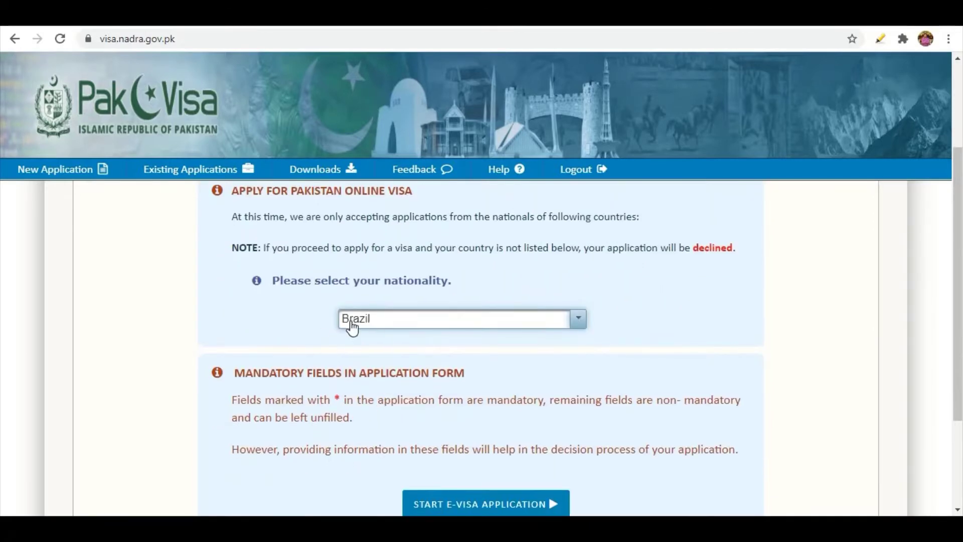
pyautogui.scroll(-1, 370, 338)
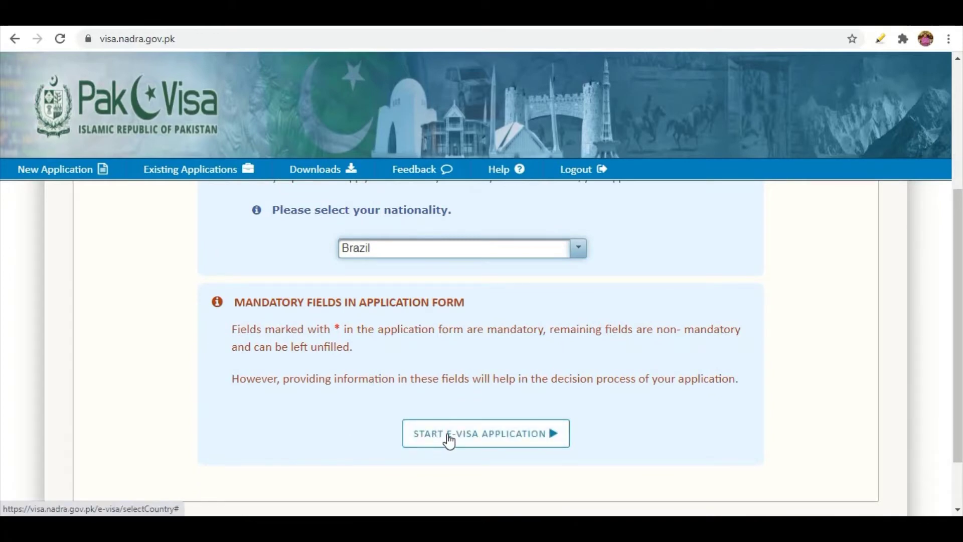
pyautogui.click(449, 440)
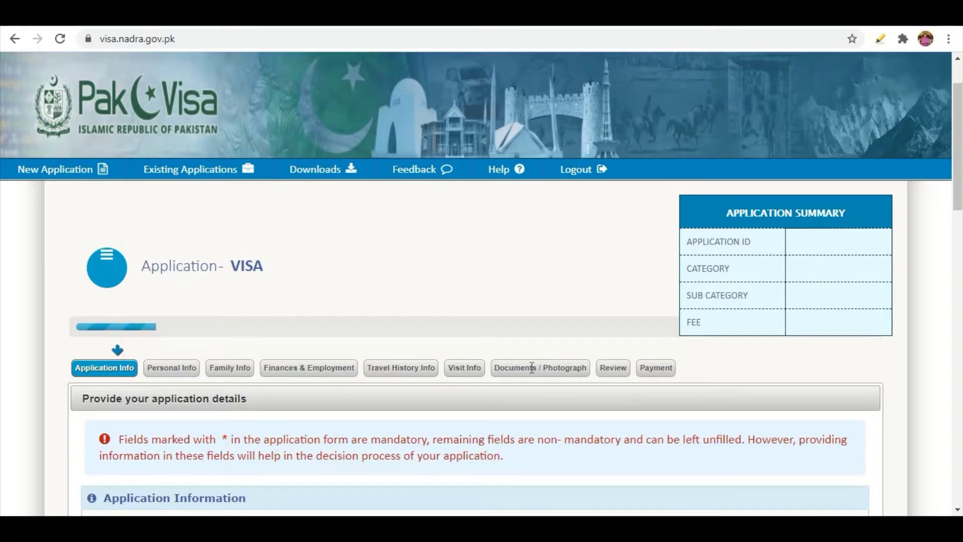
# Look over the application sections and choose Tourist/Visit as the visa category in the application information
pyautogui.scroll(-1, 331, 366)
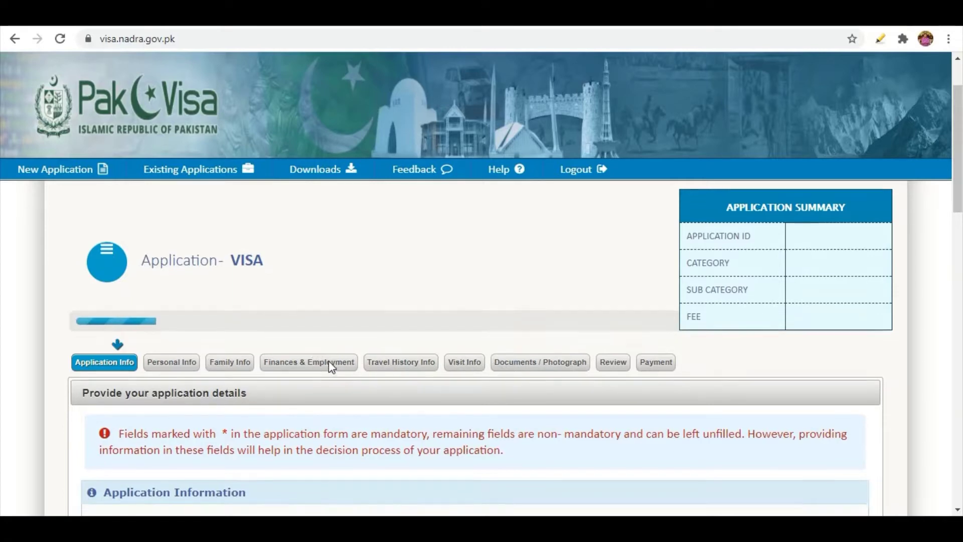
pyautogui.scroll(1, 280, 315)
pyautogui.scroll(-2, 261, 311)
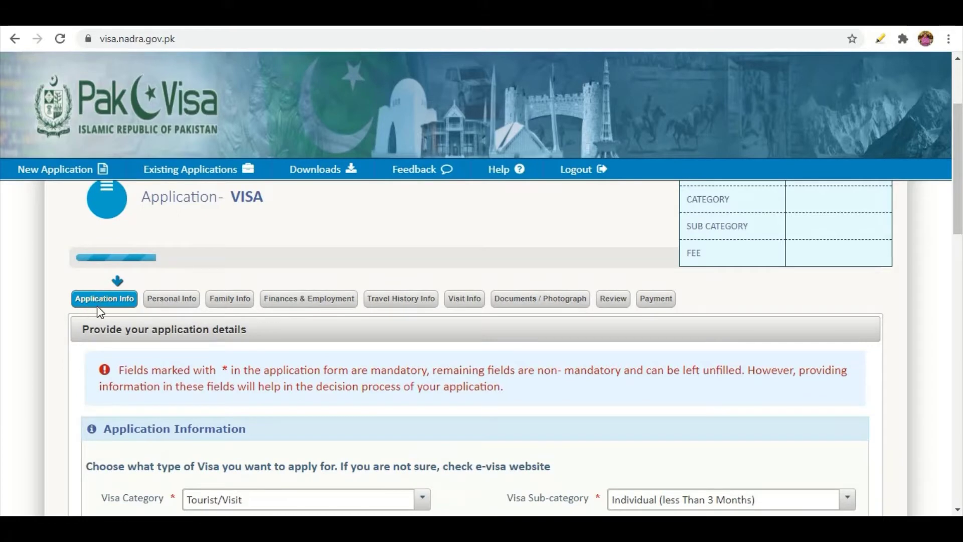
pyautogui.scroll(-4, 93, 348)
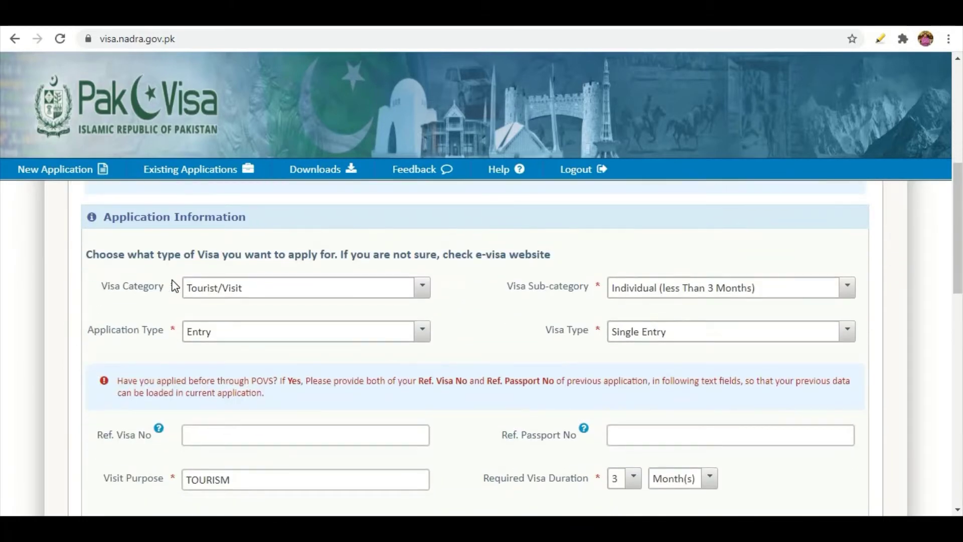
pyautogui.click(425, 290)
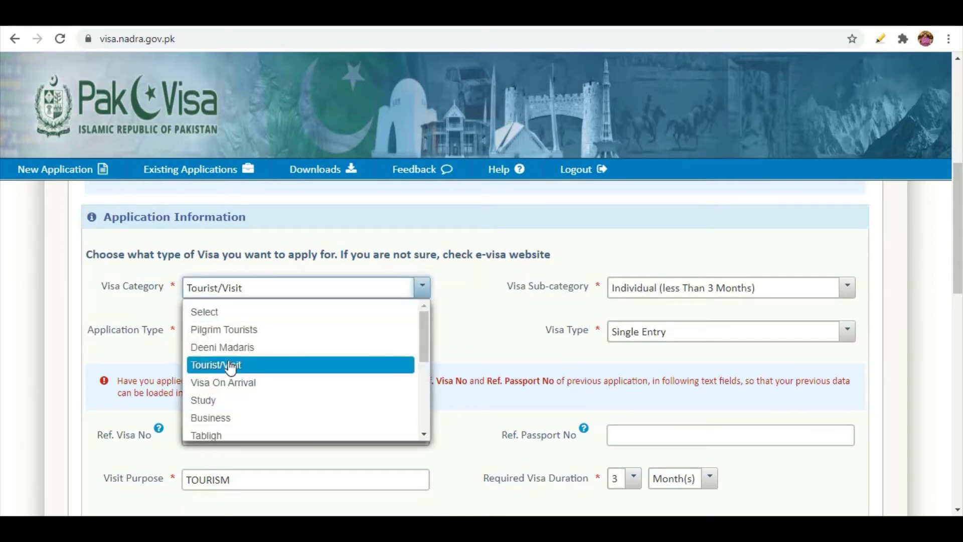
pyautogui.click(229, 365)
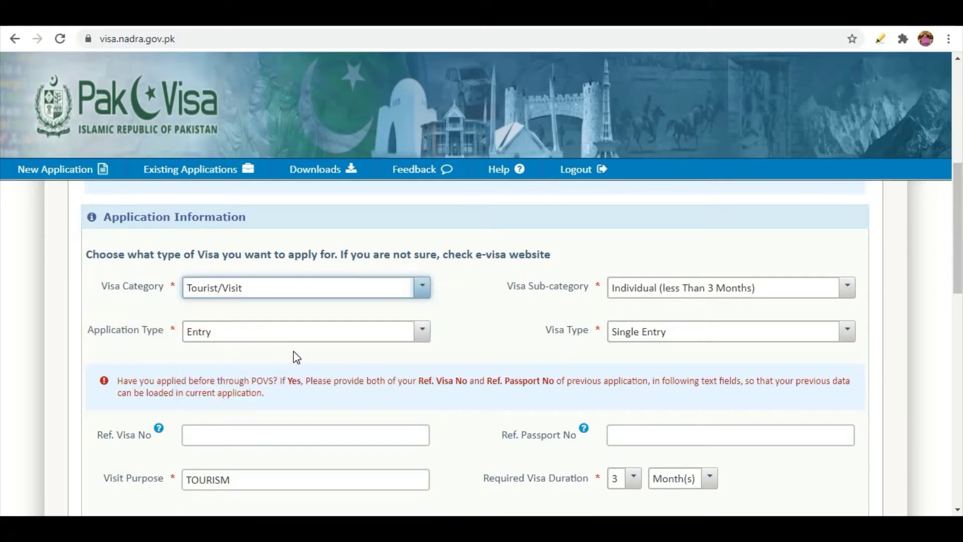
# Choose Individual (less Than 3 Months) as visa sub-category, Entry as application type and Single Entry as visa type
pyautogui.click(659, 293)
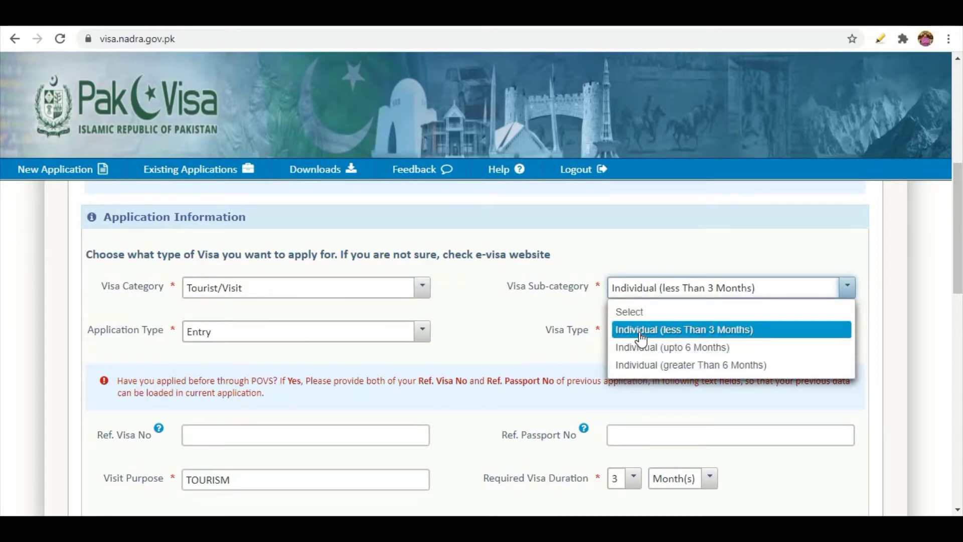
pyautogui.click(490, 332)
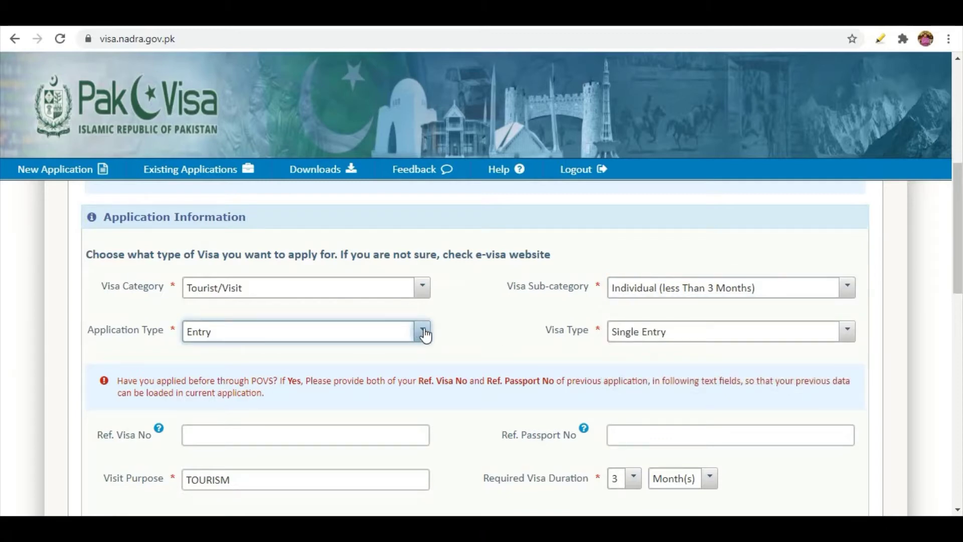
pyautogui.click(424, 333)
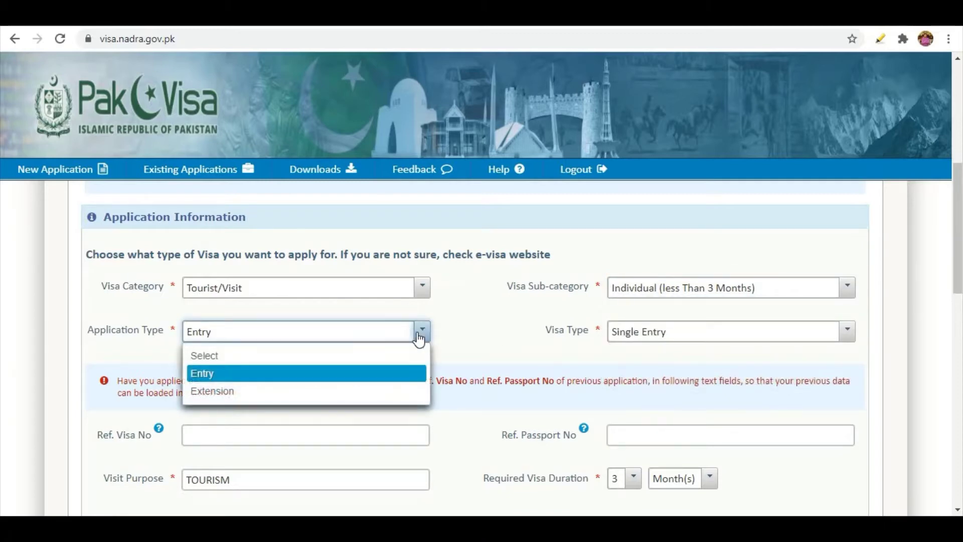
pyautogui.click(228, 377)
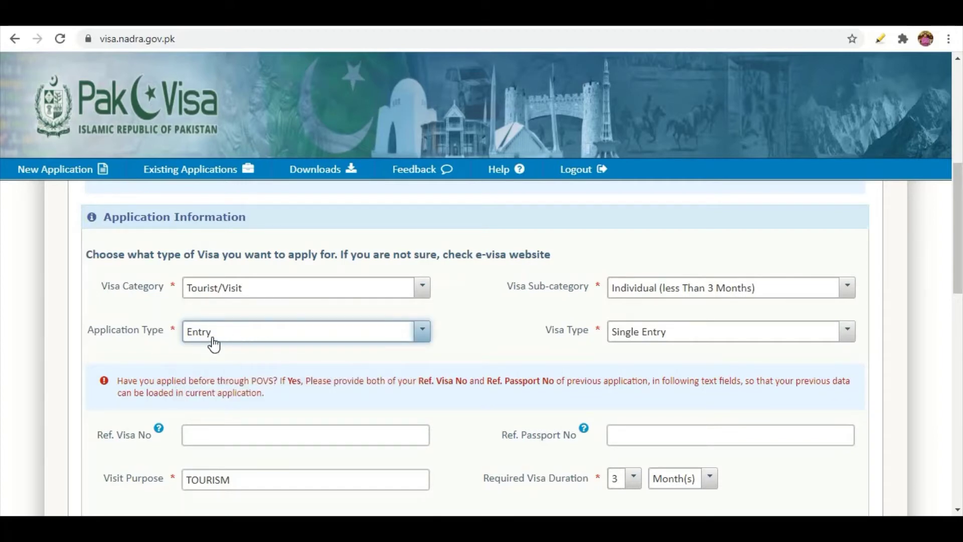
pyautogui.click(649, 338)
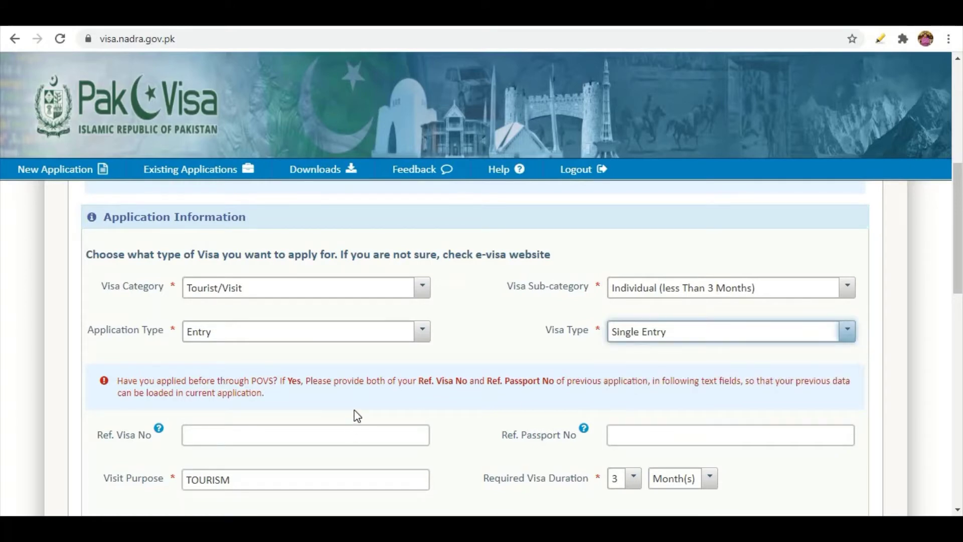
pyautogui.click(425, 332)
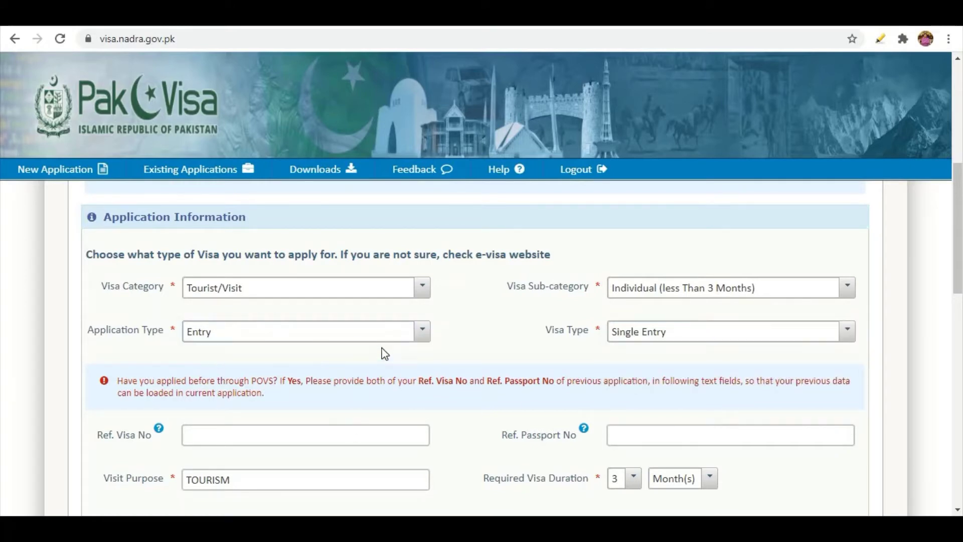
pyautogui.click(422, 333)
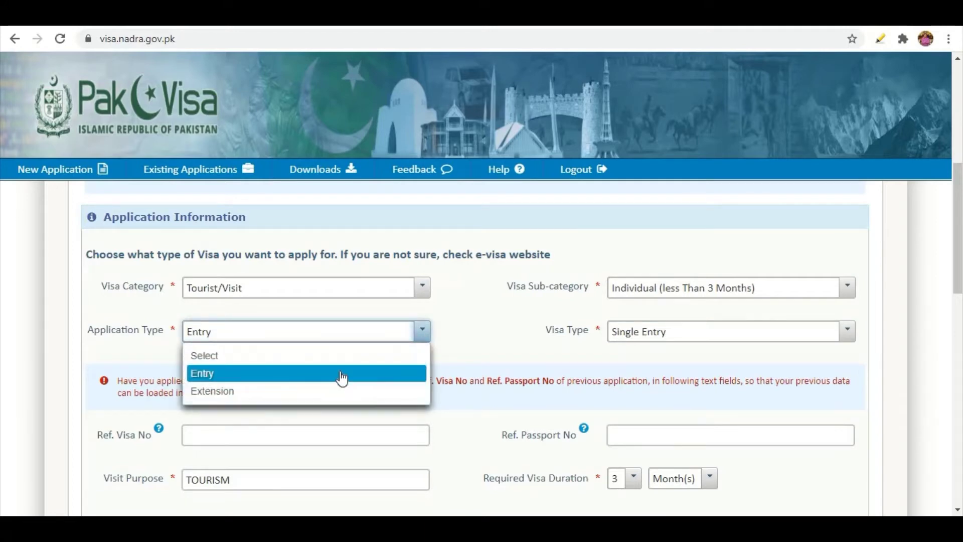
pyautogui.click(449, 422)
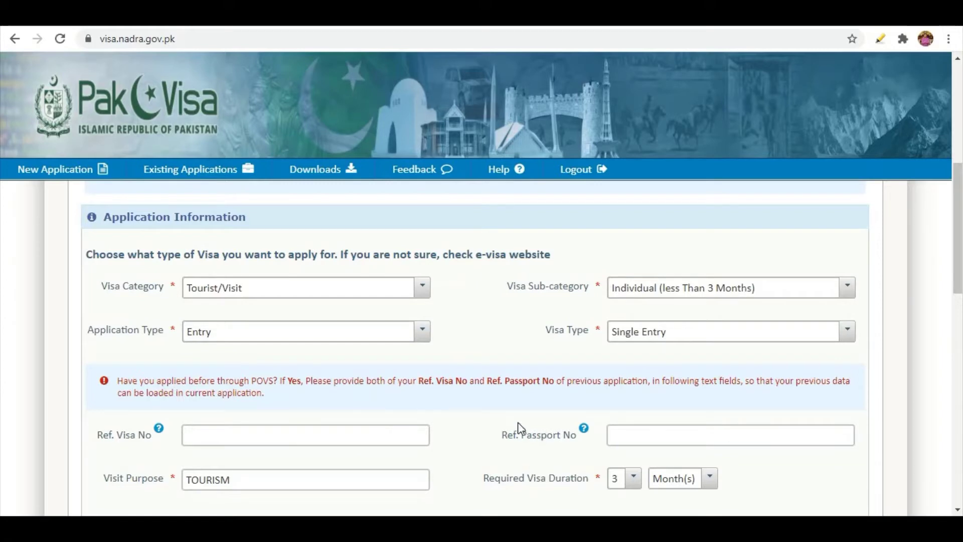
# Set the required visa duration to 3 months for the tourism visit
pyautogui.scroll(-1, 423, 405)
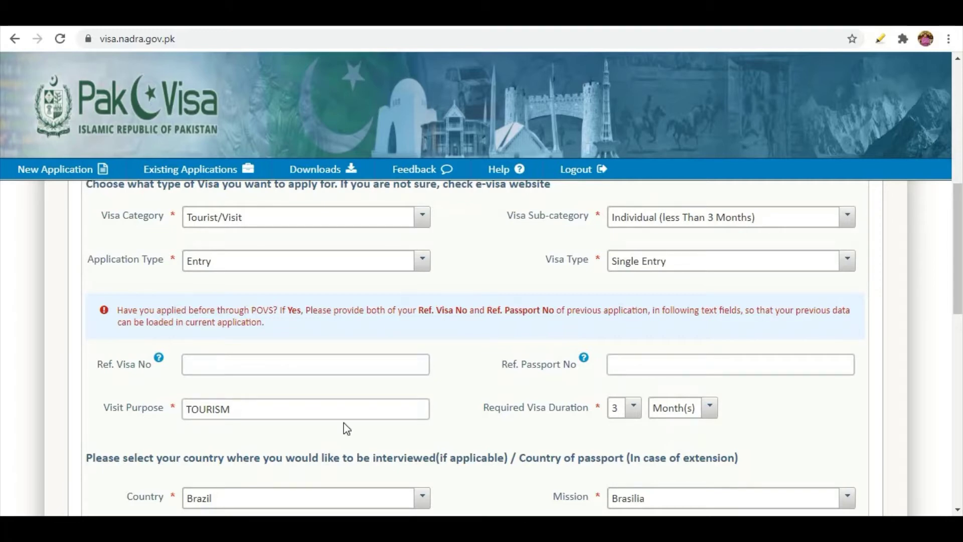
pyautogui.click(622, 415)
pyautogui.click(631, 414)
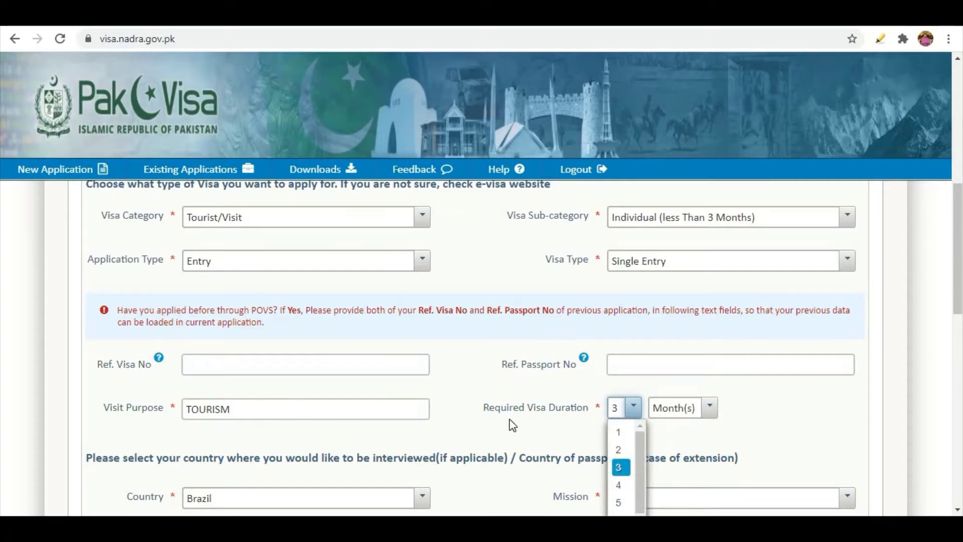
pyautogui.click(619, 468)
# Choose Brazil as the interview country and Brasilia as the mission
pyautogui.scroll(-2, 436, 416)
pyautogui.scroll(-1, 435, 416)
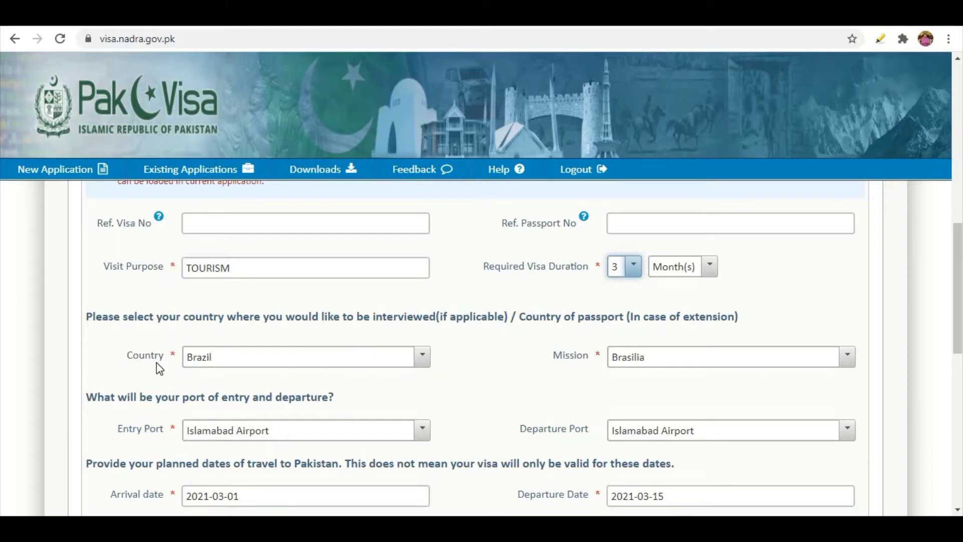
pyautogui.click(423, 358)
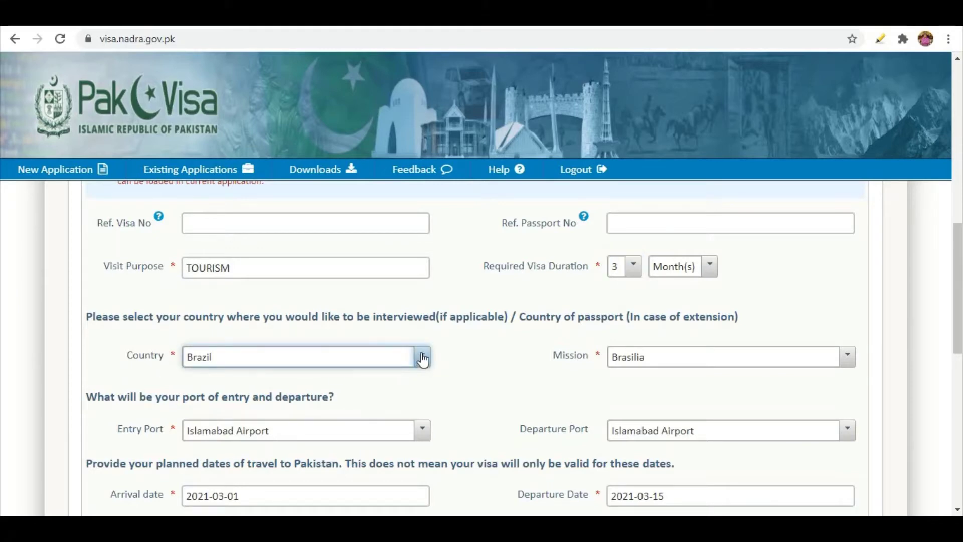
pyautogui.click(478, 362)
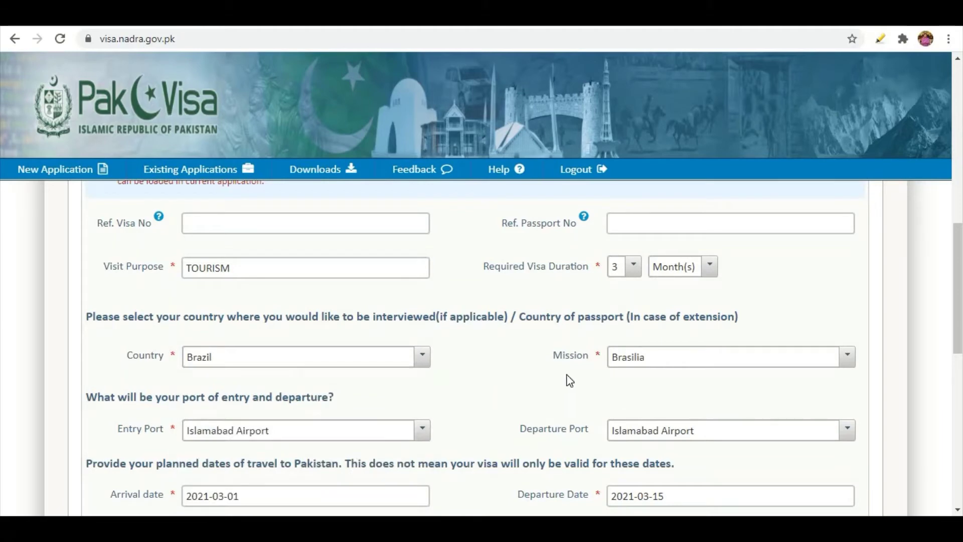
pyautogui.click(847, 360)
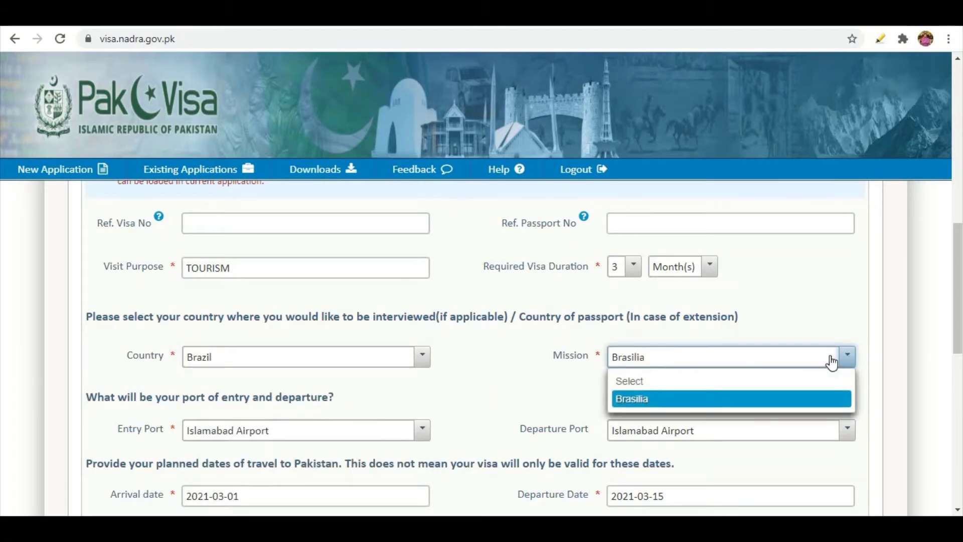
pyautogui.click(635, 406)
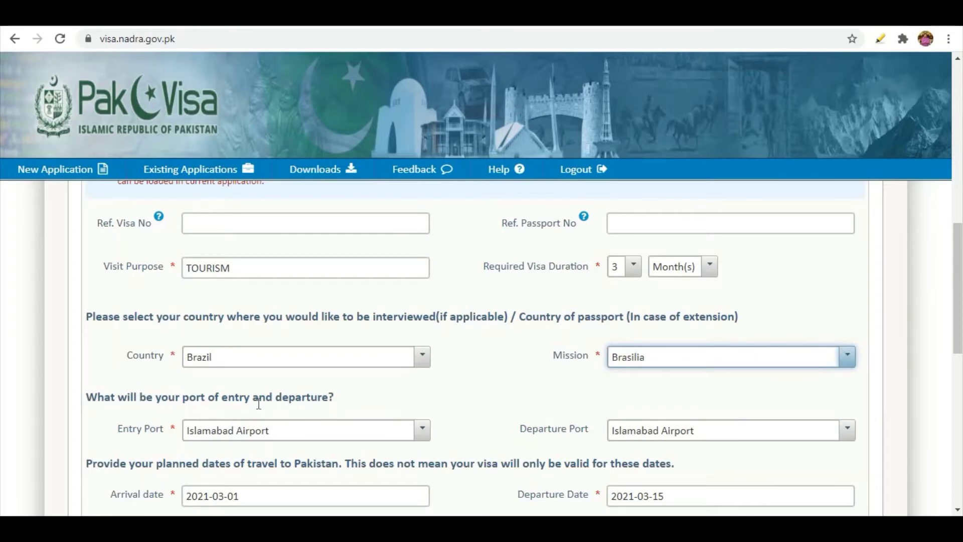
# Choose Islamabad Airport as both the entry port and the departure port
pyautogui.scroll(-3, 256, 401)
pyautogui.click(428, 299)
pyautogui.scroll(-3, 283, 407)
pyautogui.scroll(3, 279, 399)
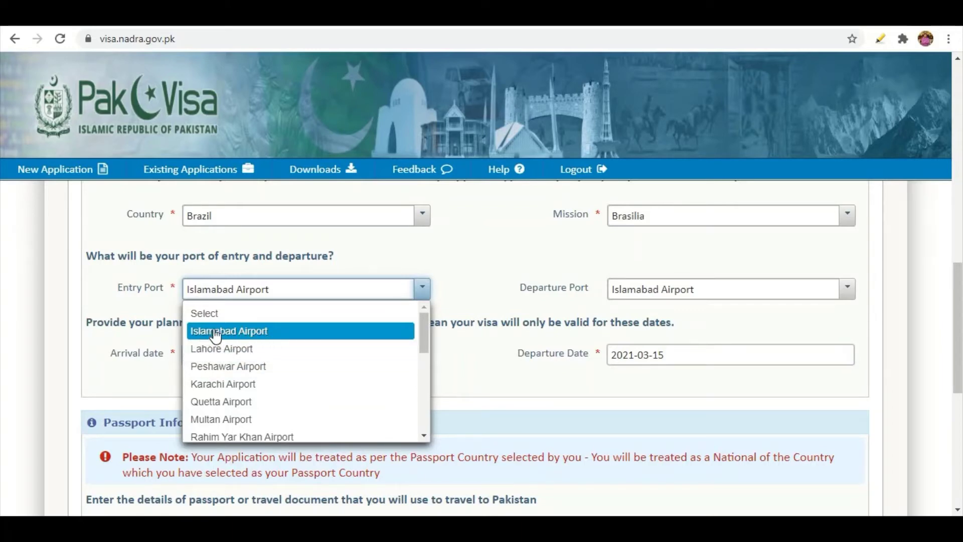
pyautogui.click(247, 333)
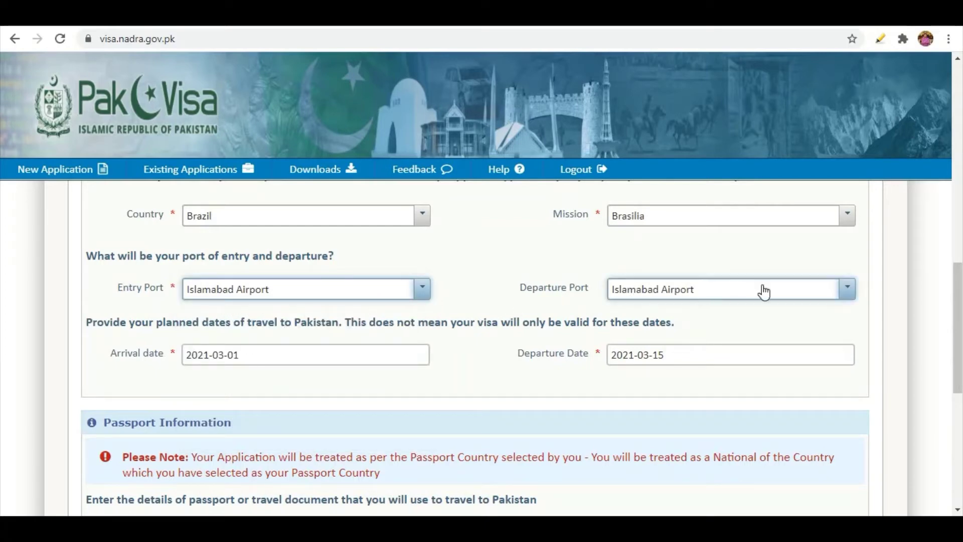
pyautogui.click(842, 291)
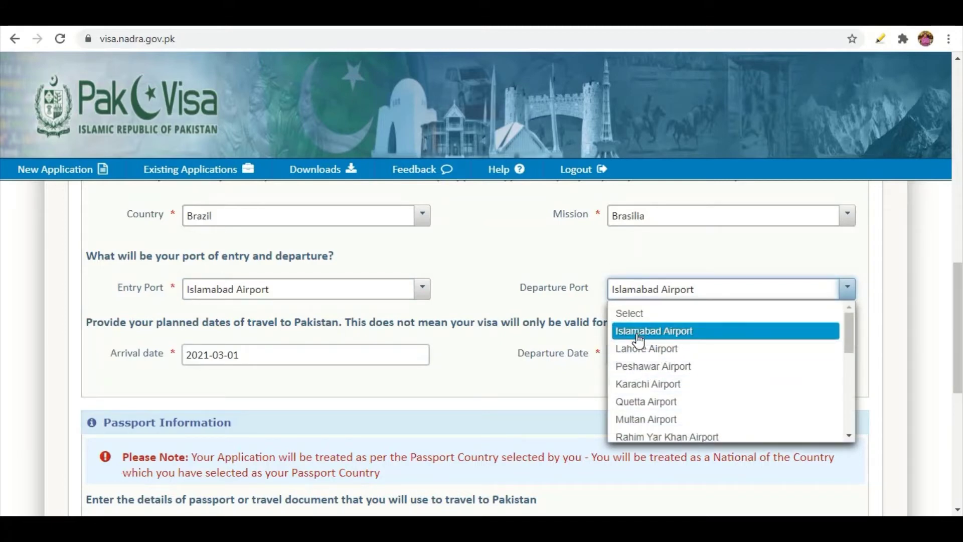
pyautogui.click(487, 360)
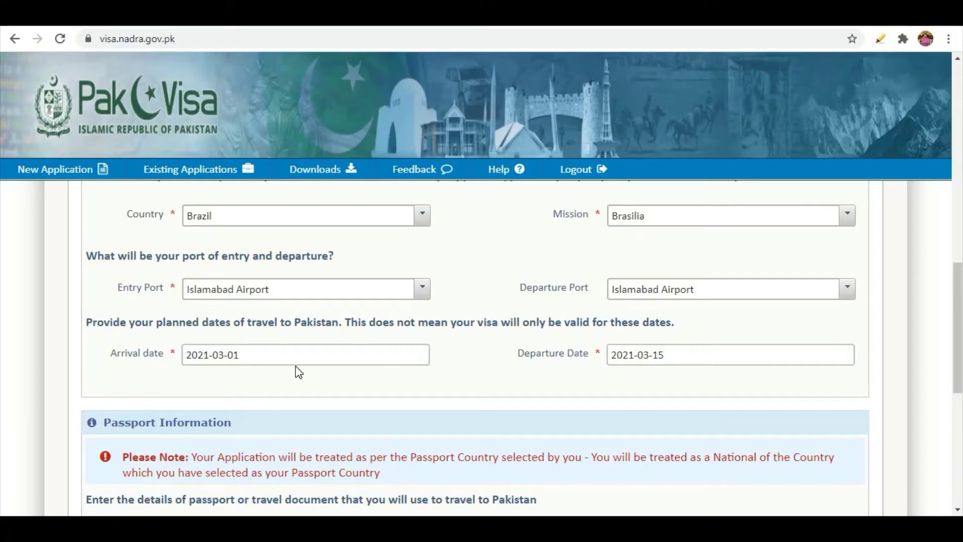
# Choose Ordinary as the type of passport and Brazil as the passport country in the passport information
pyautogui.scroll(-3, 297, 370)
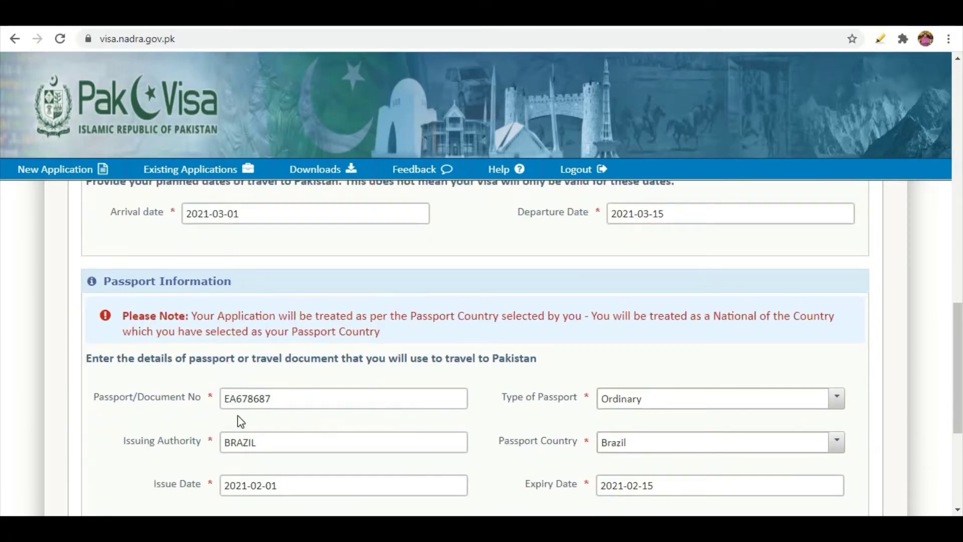
pyautogui.scroll(-3, 410, 439)
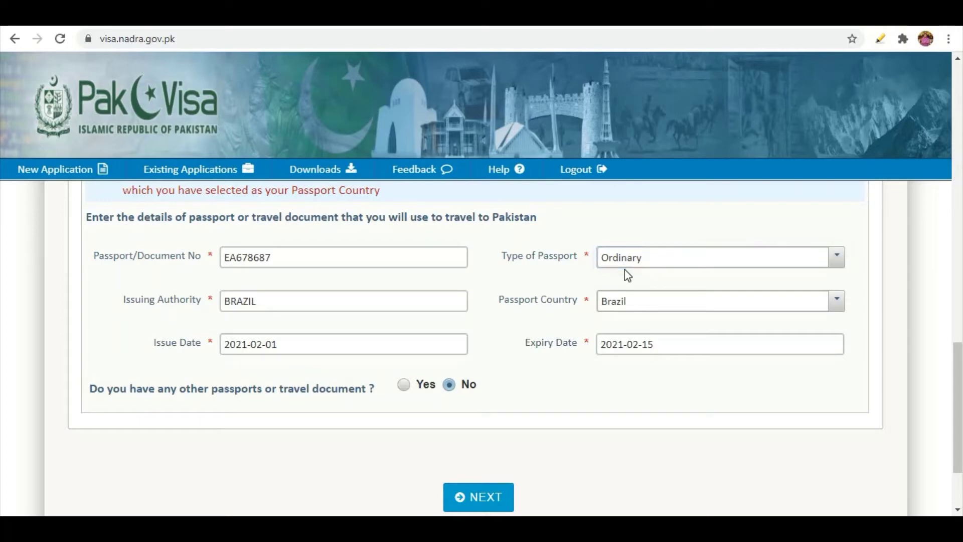
pyautogui.click(645, 270)
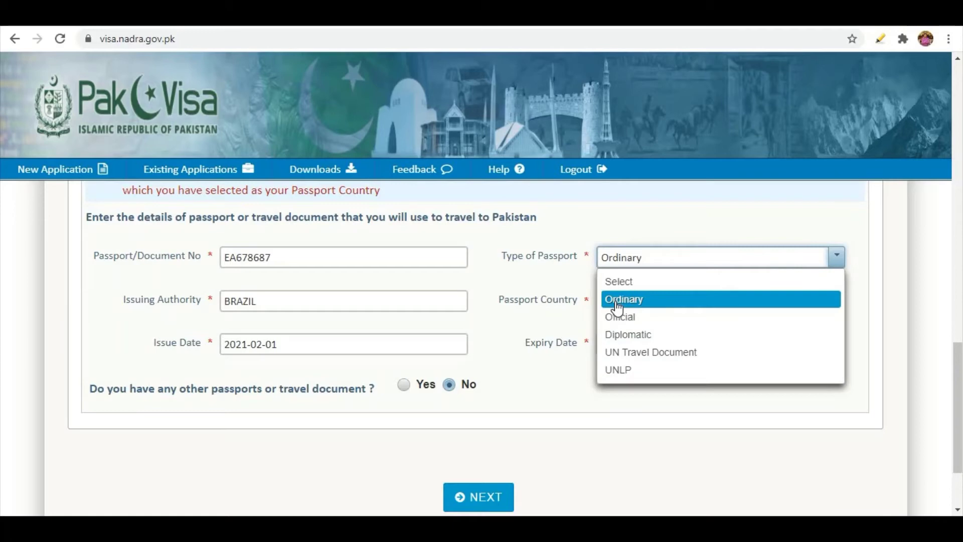
pyautogui.click(618, 303)
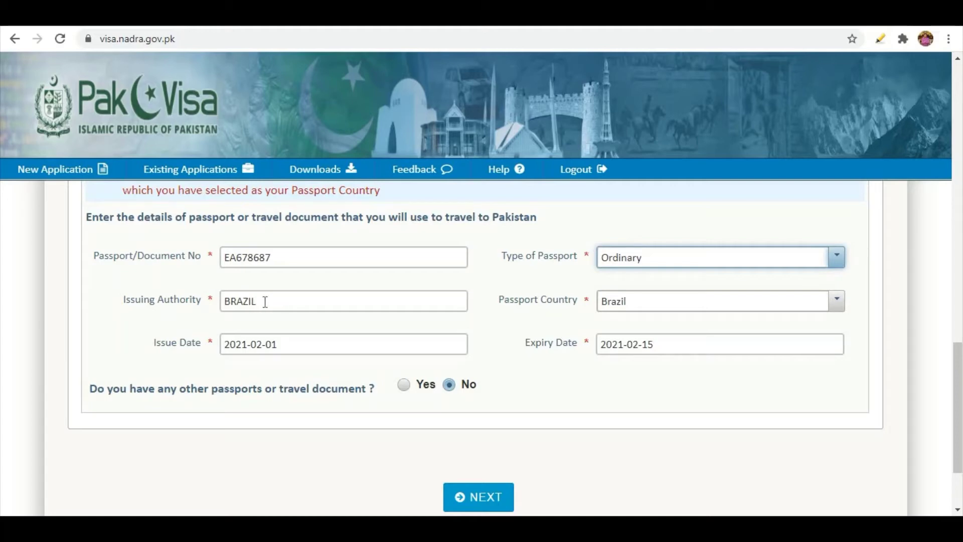
pyautogui.click(622, 309)
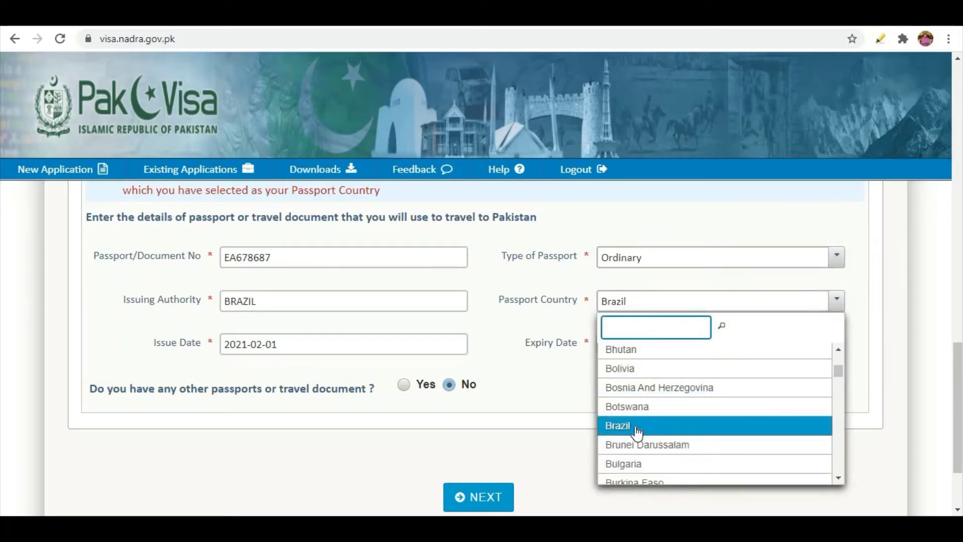
pyautogui.click(635, 429)
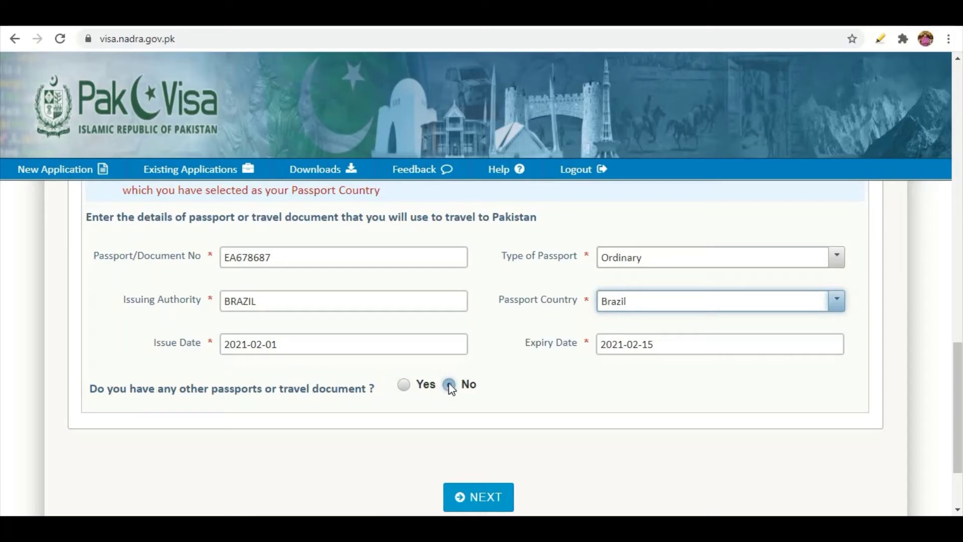
# Check the extra fields for other passports, answer No to having any, and continue to the personal information page
pyautogui.click(404, 385)
pyautogui.scroll(-2, 405, 393)
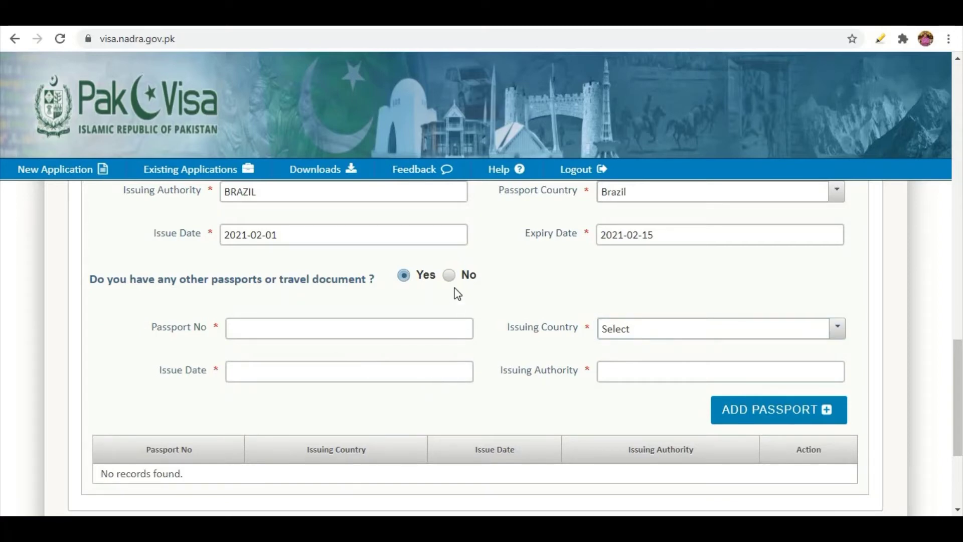
pyautogui.click(450, 275)
pyautogui.scroll(-1, 157, 374)
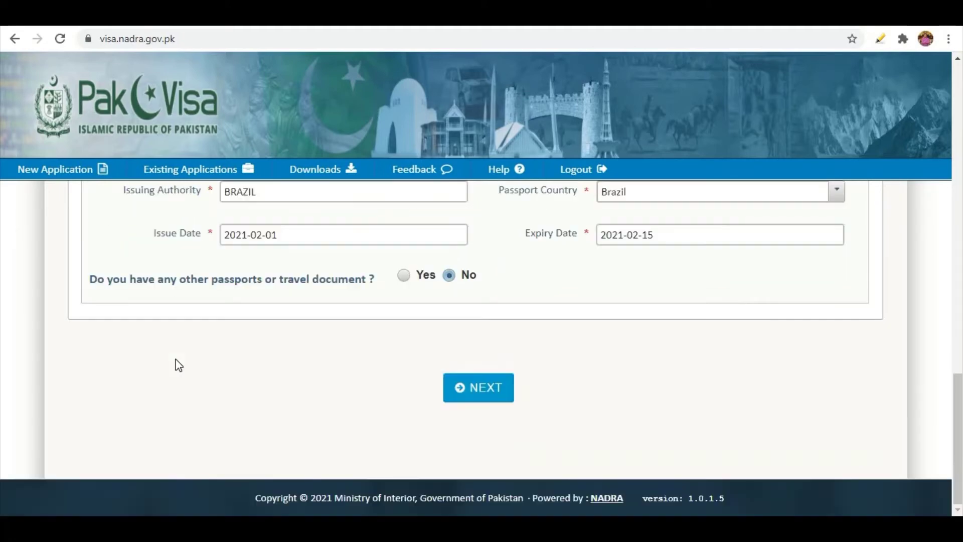
pyautogui.click(453, 393)
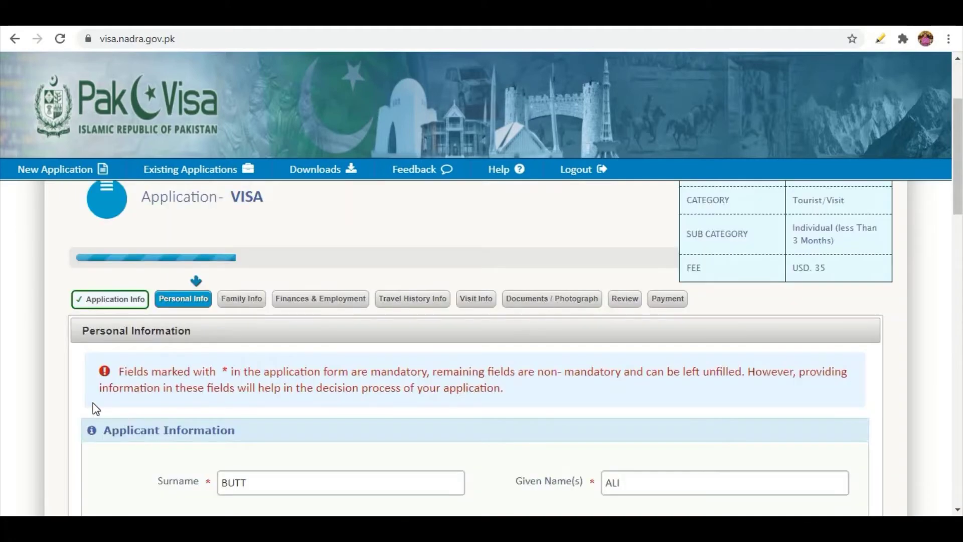
# Look over the applicant information fields and check the choices for country of residence and blood group
pyautogui.scroll(-1, 77, 363)
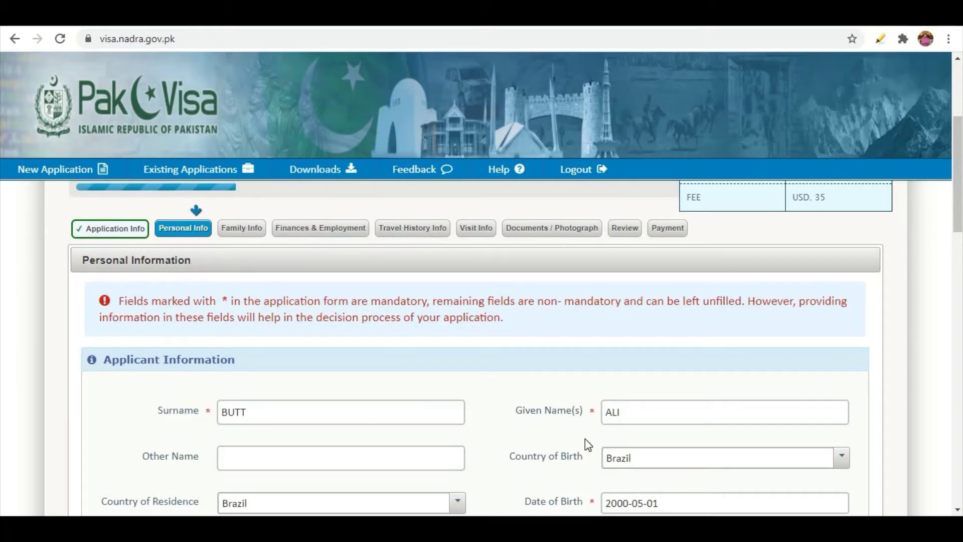
pyautogui.scroll(-3, 577, 435)
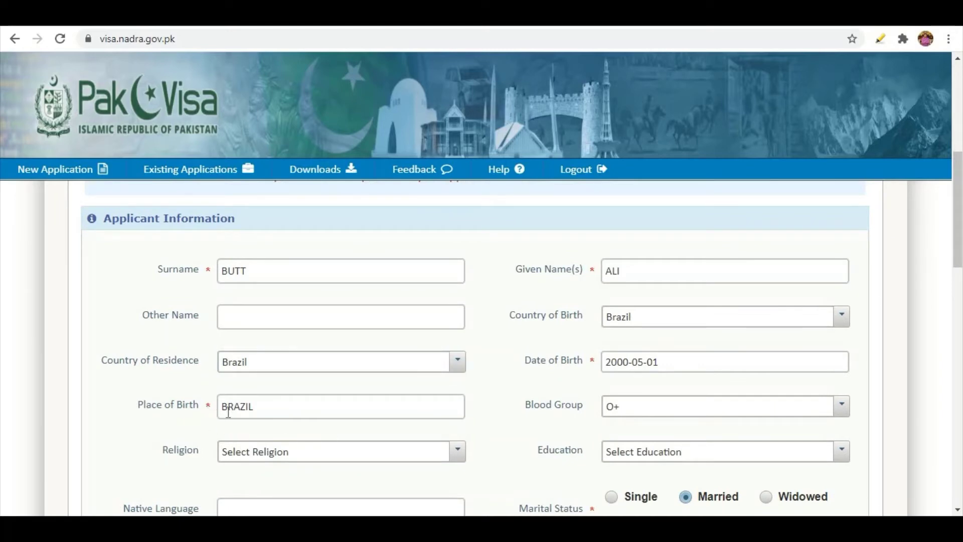
pyautogui.scroll(2, 186, 354)
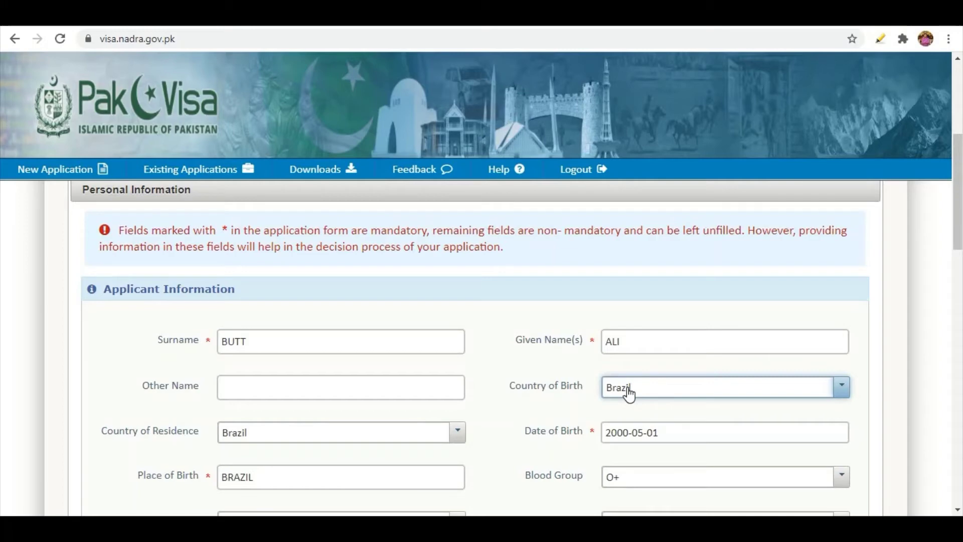
pyautogui.scroll(-1, 629, 394)
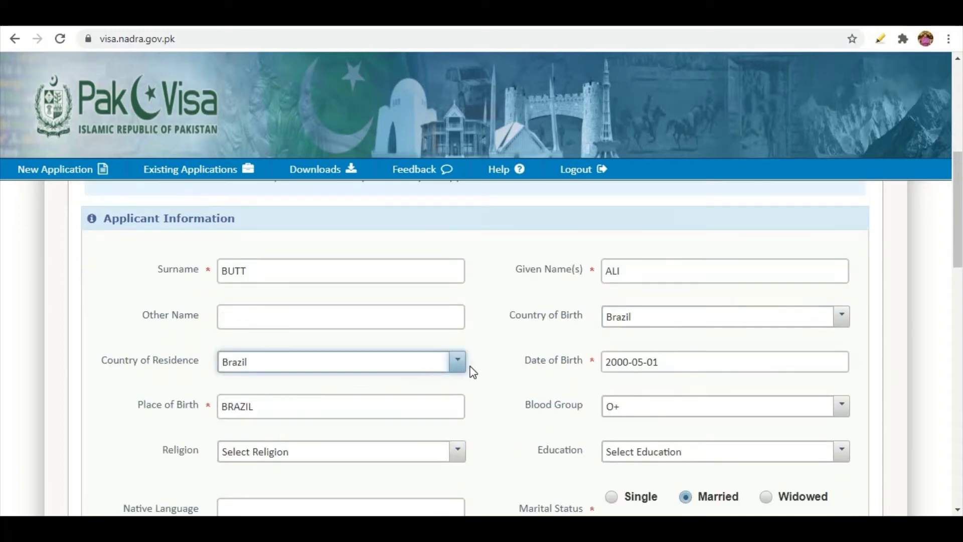
pyautogui.click(458, 377)
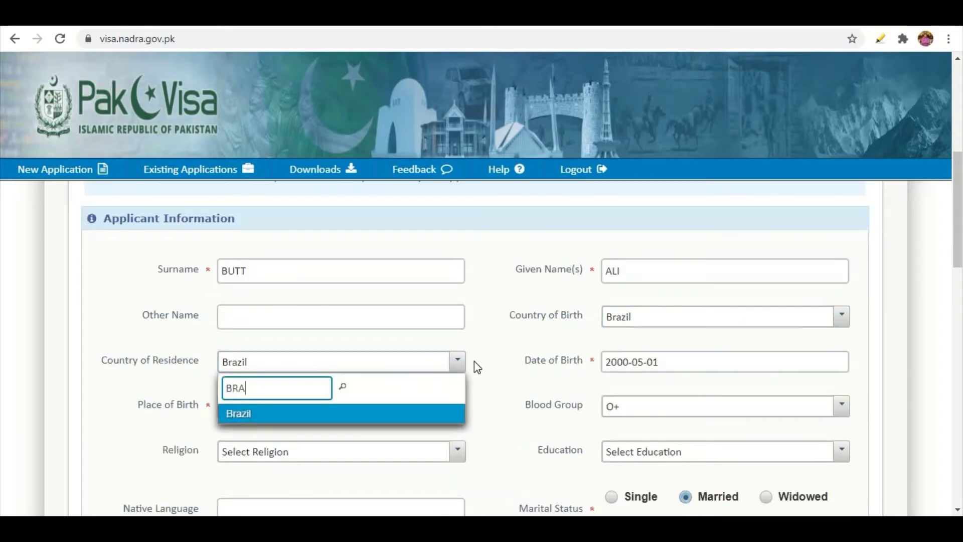
pyautogui.click(480, 353)
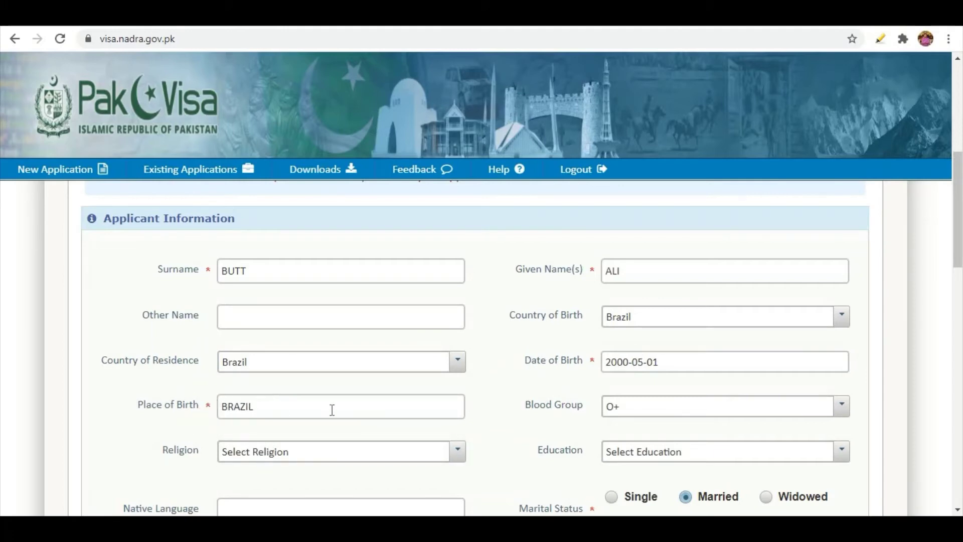
pyautogui.click(618, 416)
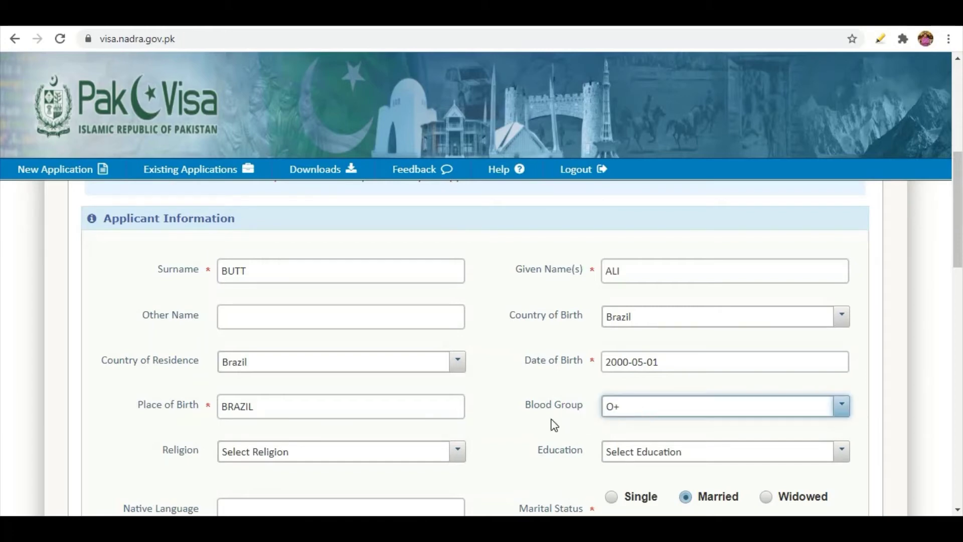
# Review the remaining applicant, nationality and contact details, and save and continue to the family information page
pyautogui.scroll(-3, 460, 438)
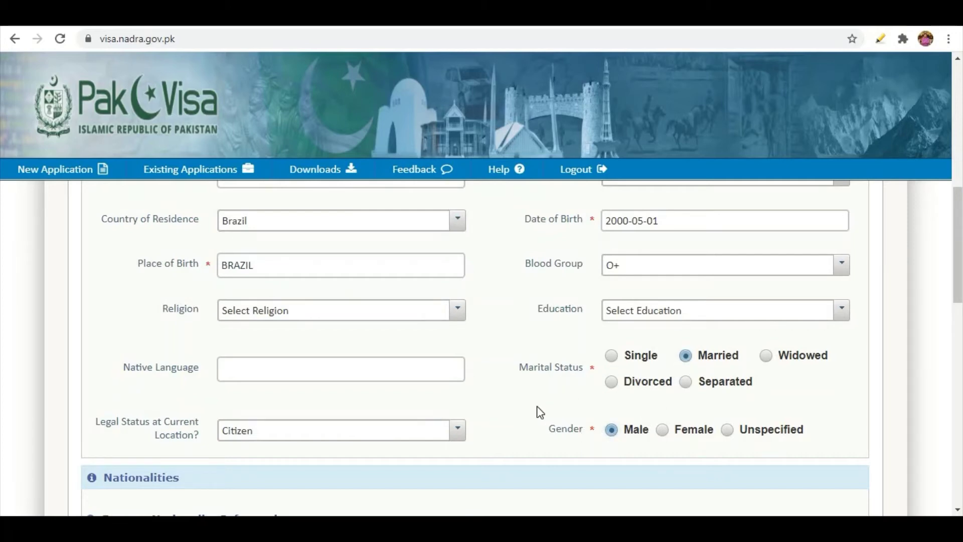
pyautogui.scroll(-6, 539, 412)
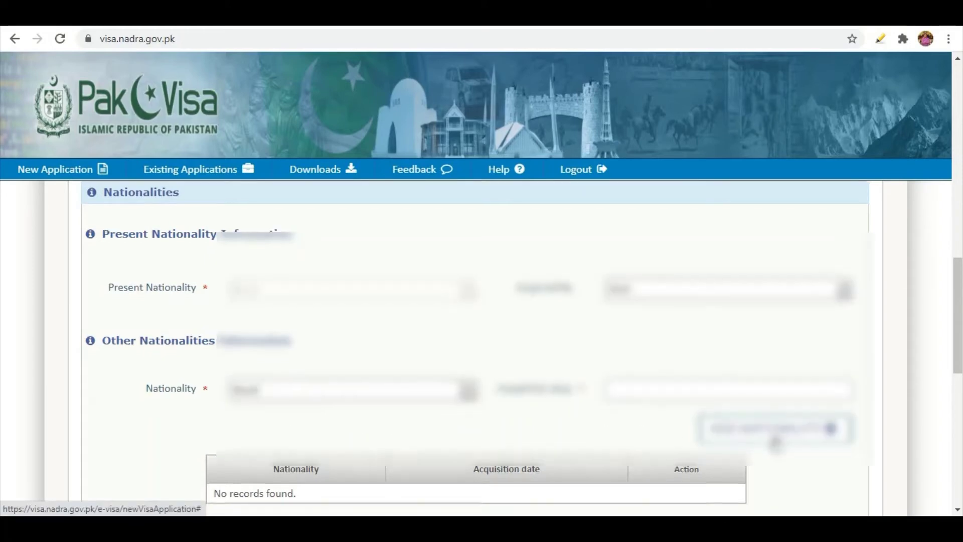
pyautogui.scroll(-3, 415, 441)
pyautogui.scroll(-1, 387, 441)
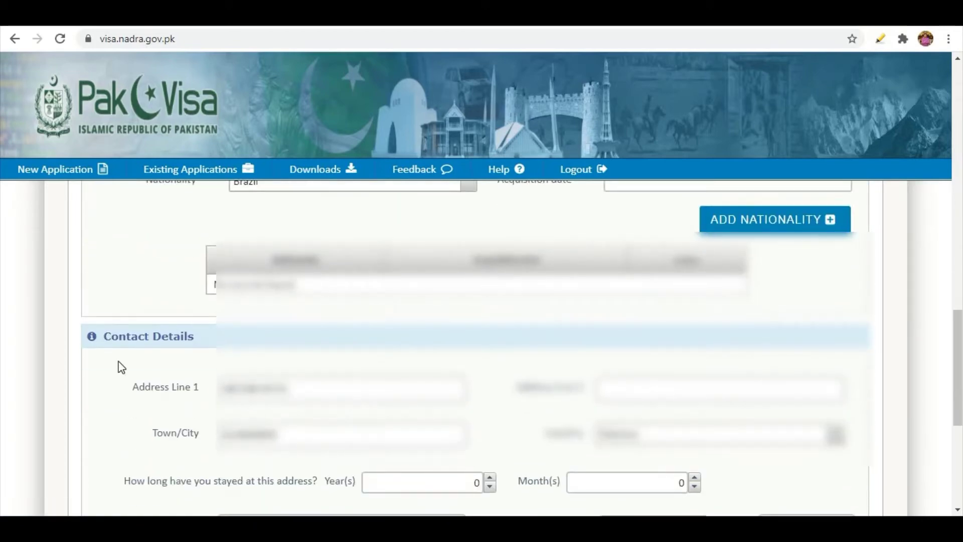
pyautogui.scroll(-1, 170, 337)
pyautogui.scroll(-2, 171, 337)
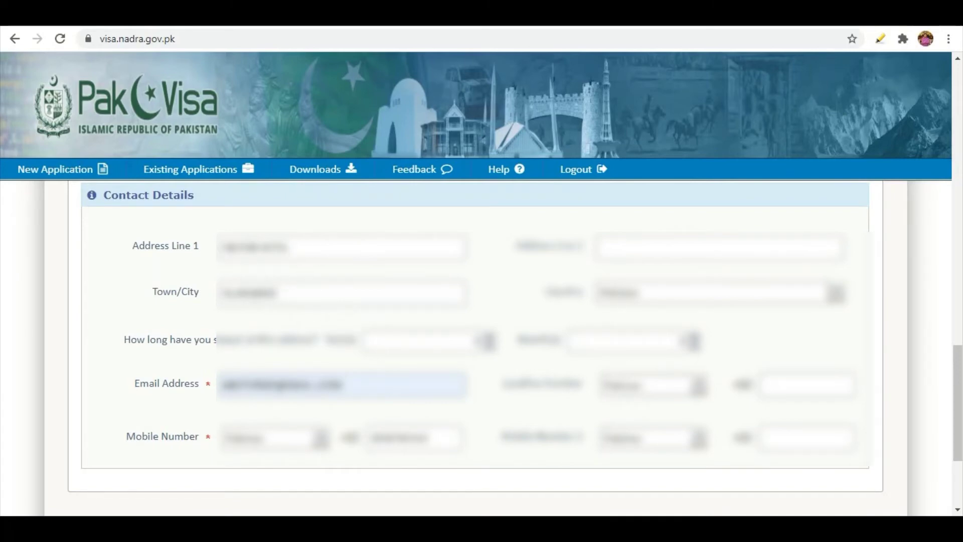
pyautogui.scroll(1, 238, 300)
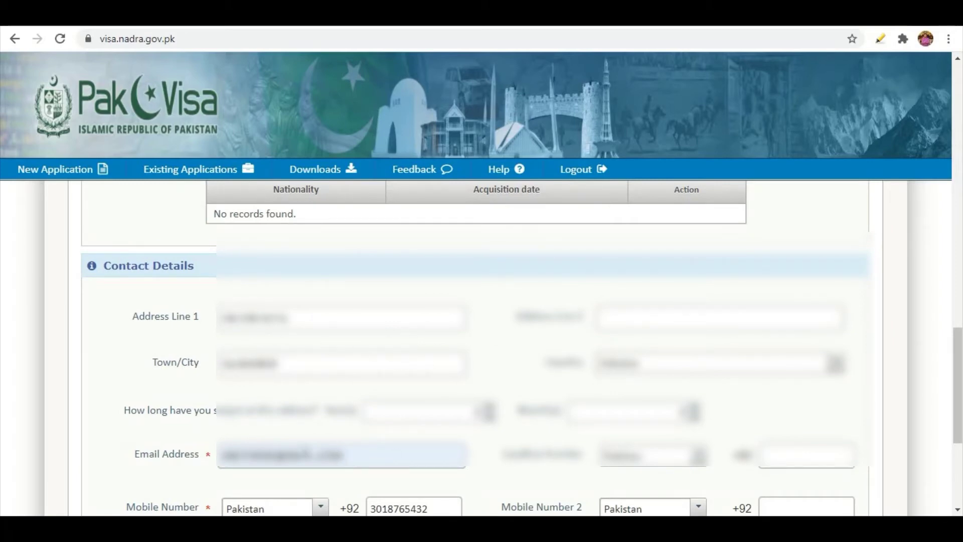
pyautogui.scroll(-1, 301, 316)
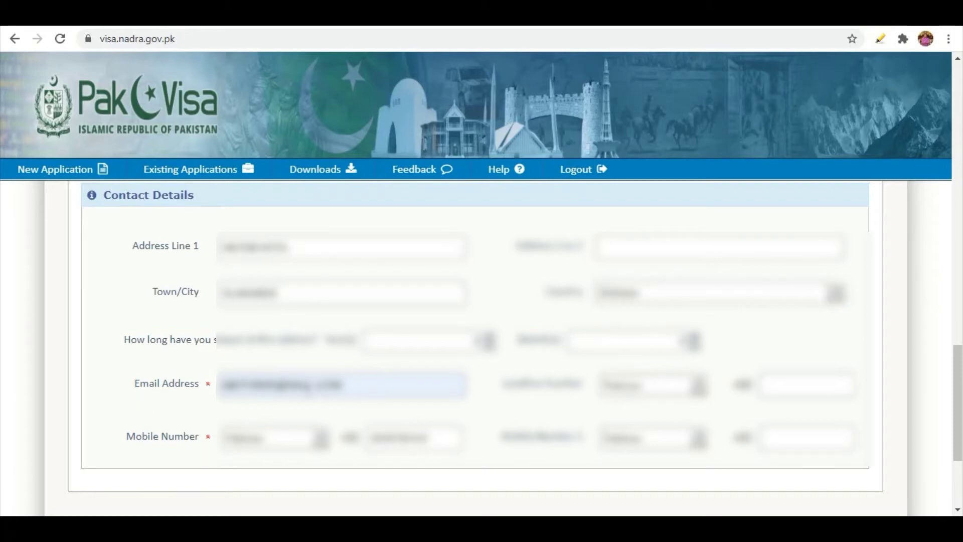
pyautogui.scroll(-3, 502, 401)
pyautogui.click(653, 424)
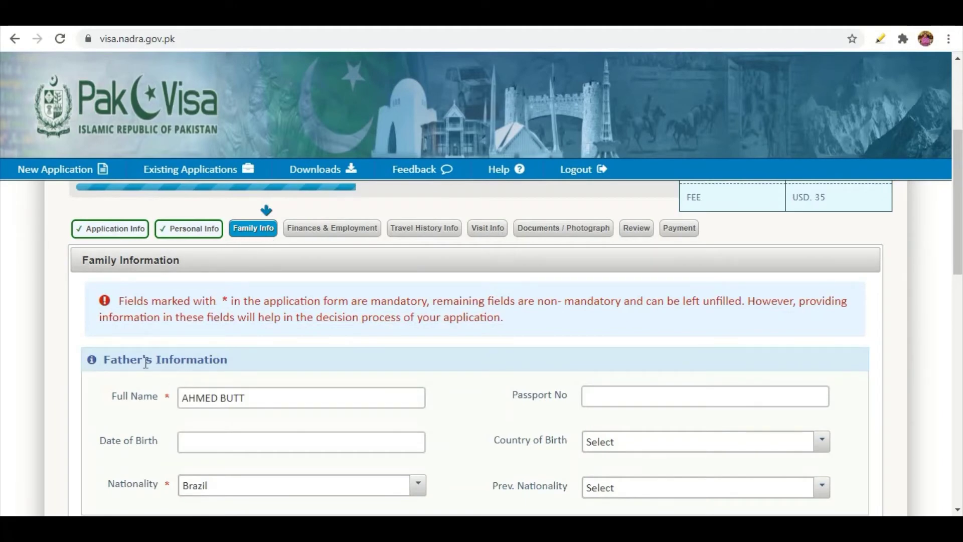
# Look over the full name and nationality fields in the father's and mother's information
pyautogui.scroll(-1, 145, 363)
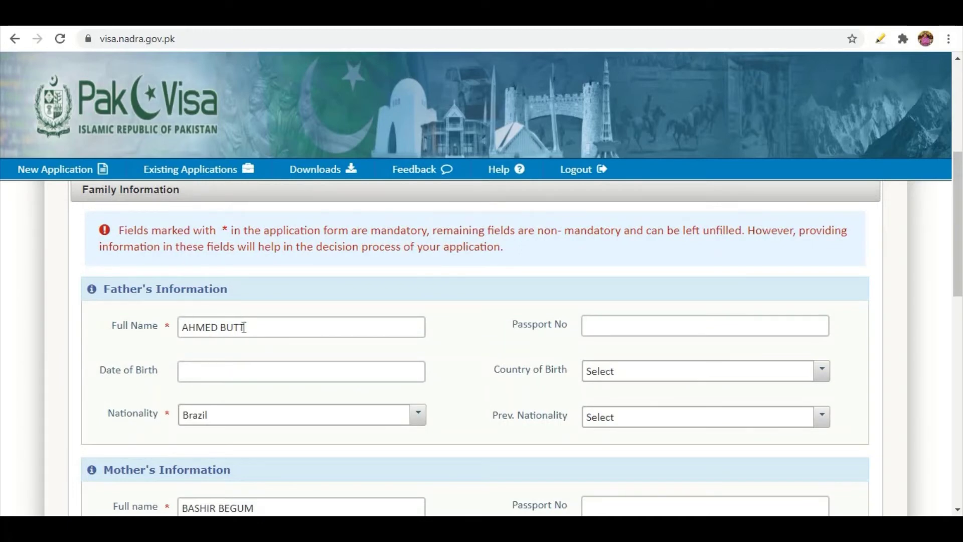
pyautogui.moveTo(249, 327); pyautogui.dragTo(169, 331)
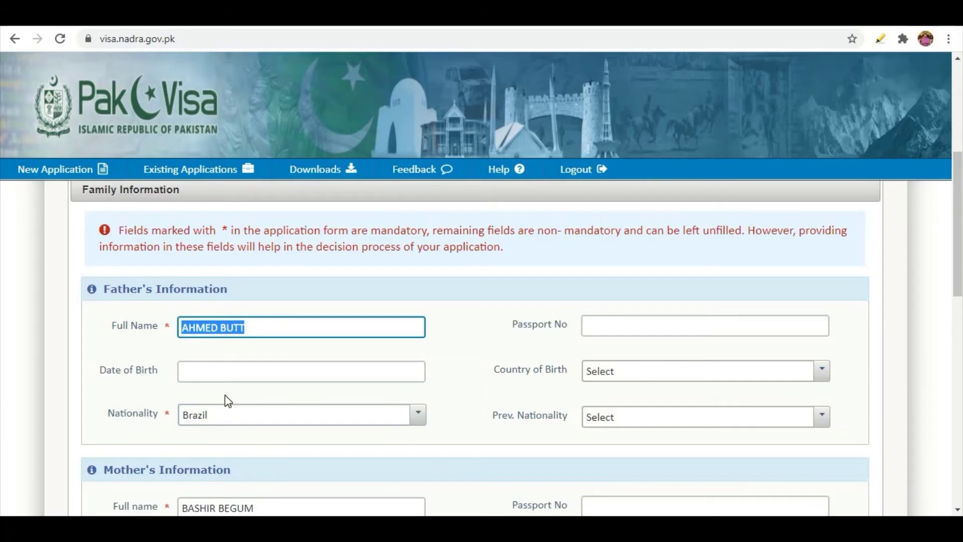
pyautogui.scroll(-1, 162, 429)
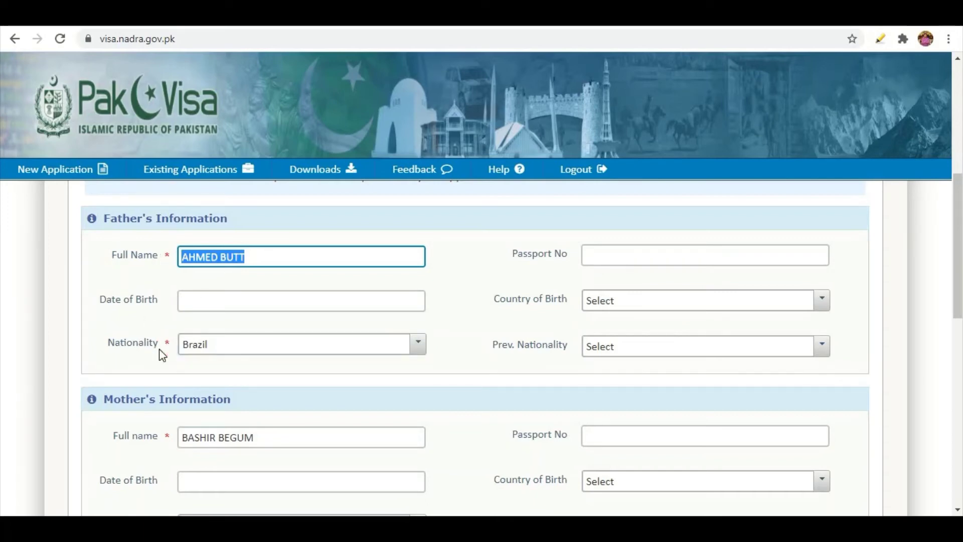
pyautogui.scroll(-2, 143, 346)
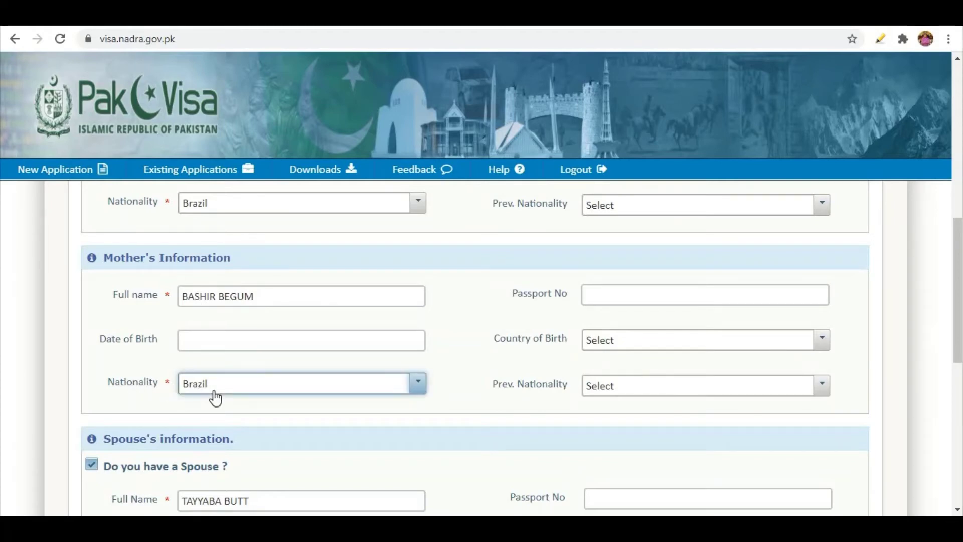
# Switch the spouse declaration off and back on, and answer No to the spouse travelling along
pyautogui.scroll(-3, 216, 398)
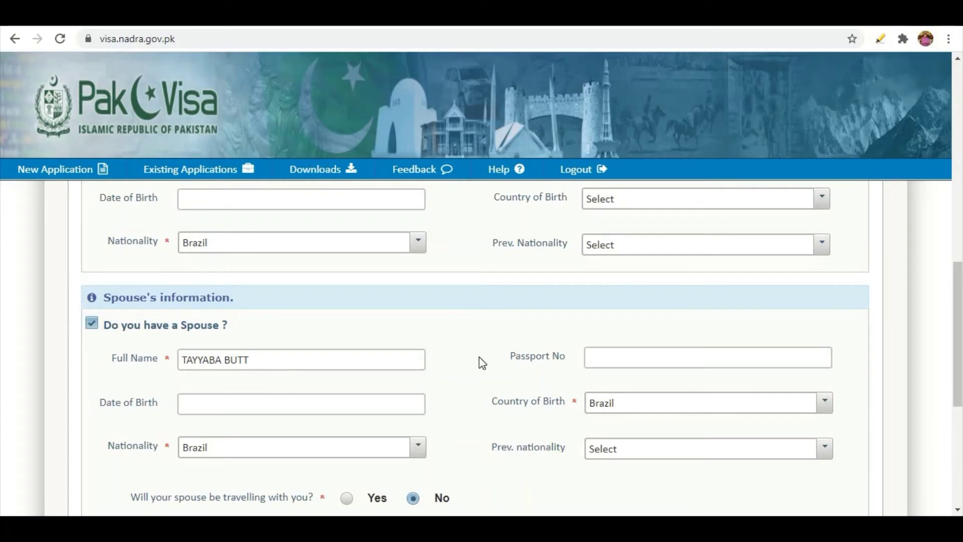
pyautogui.scroll(-1, 357, 396)
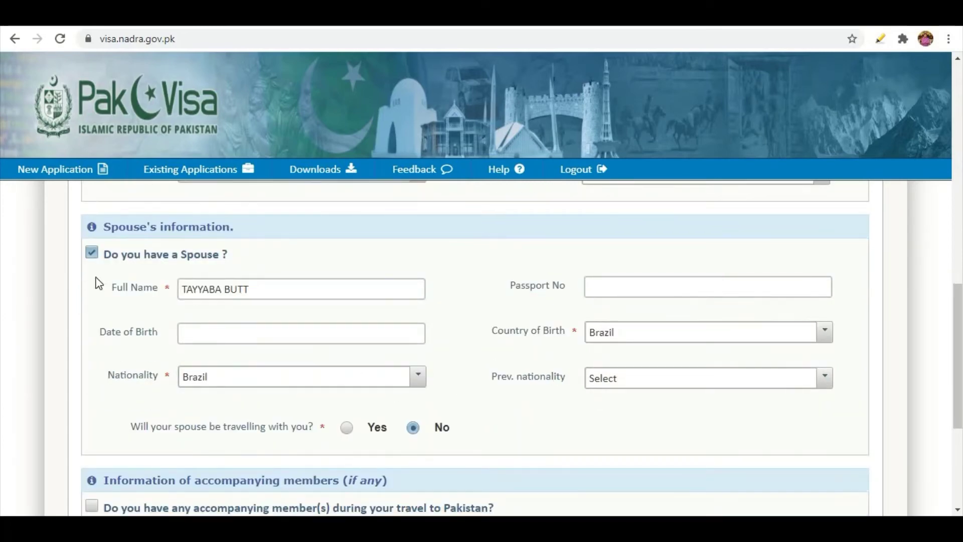
pyautogui.click(92, 252)
pyautogui.click(92, 254)
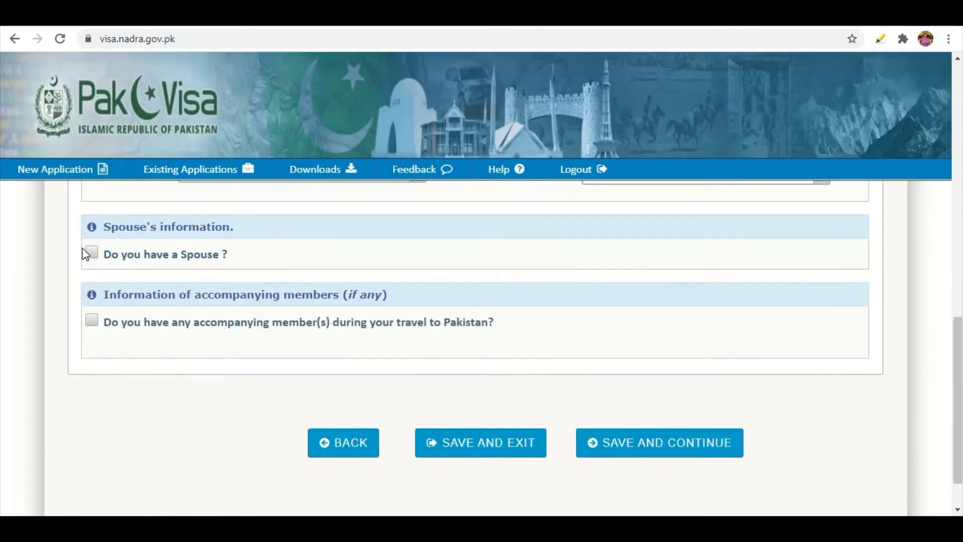
pyautogui.click(92, 254)
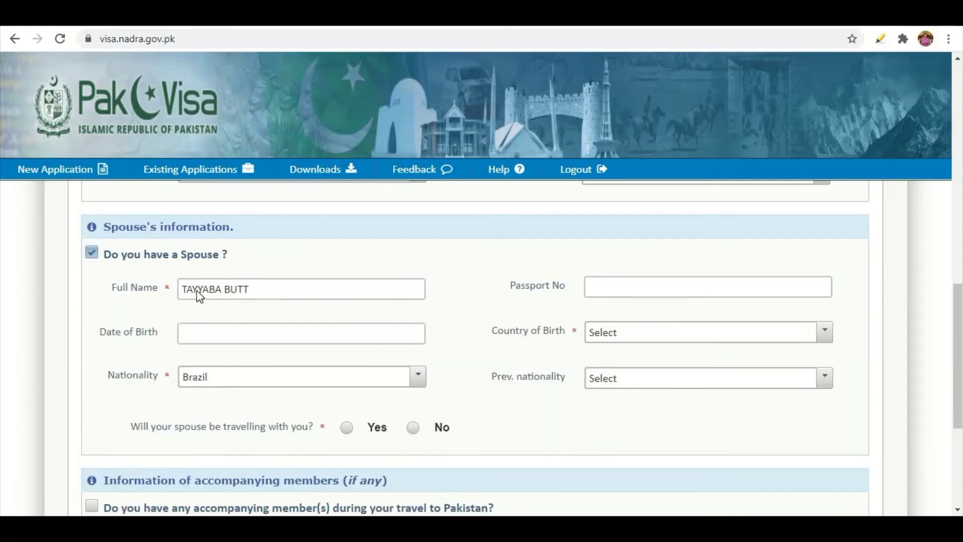
pyautogui.scroll(-1, 247, 354)
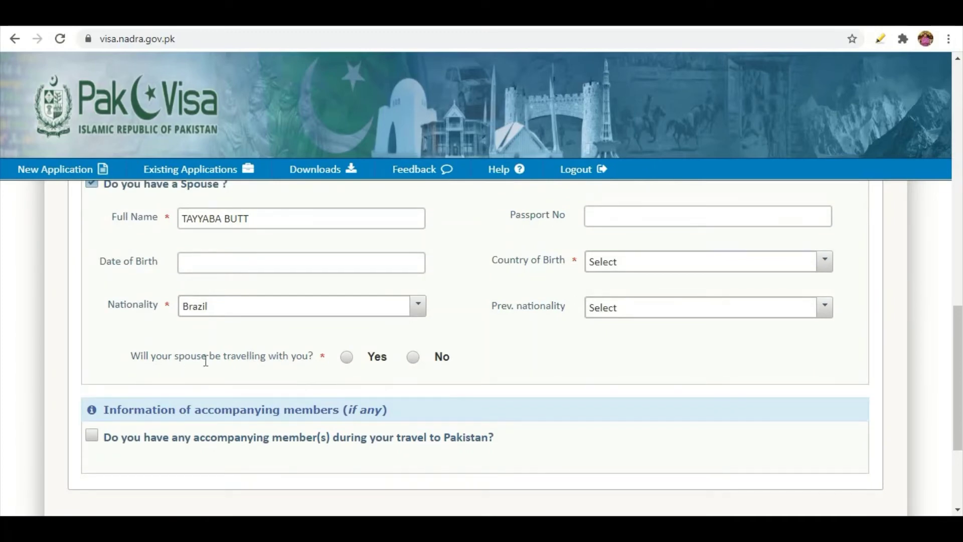
pyautogui.click(413, 357)
pyautogui.scroll(-1, 237, 366)
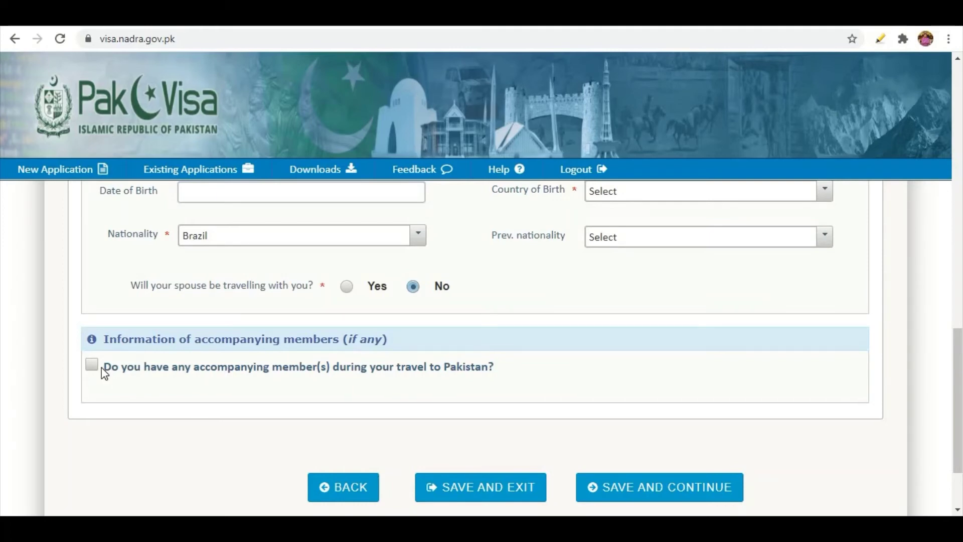
# Check the fields for accompanying members, leave that option unticked, and save and continue to the Finances & Employment page
pyautogui.moveTo(105, 367); pyautogui.dragTo(179, 377)
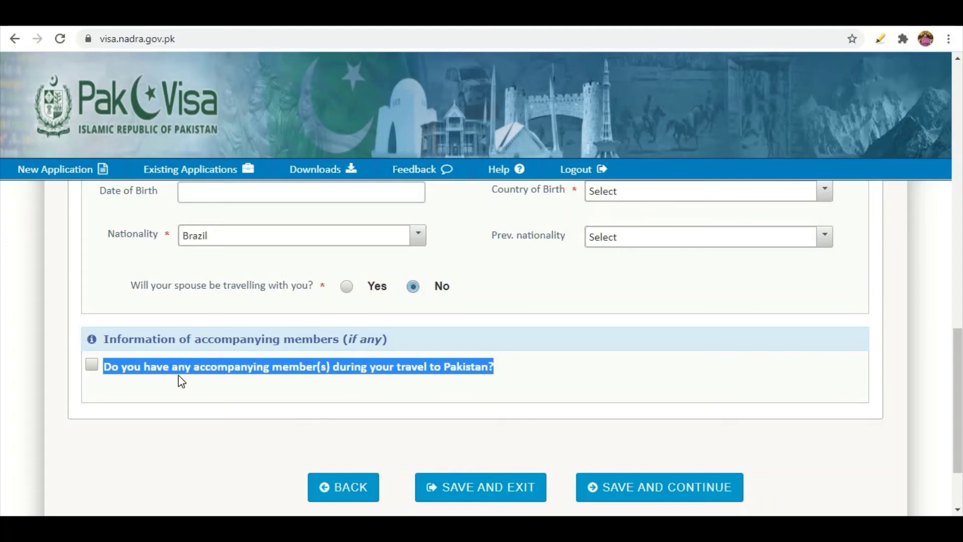
pyautogui.click(92, 367)
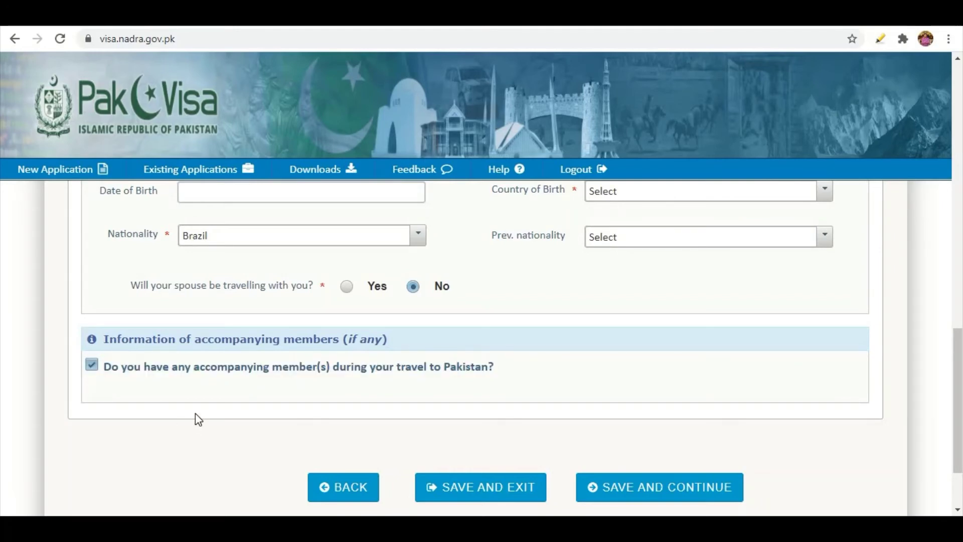
pyautogui.scroll(-1, 197, 414)
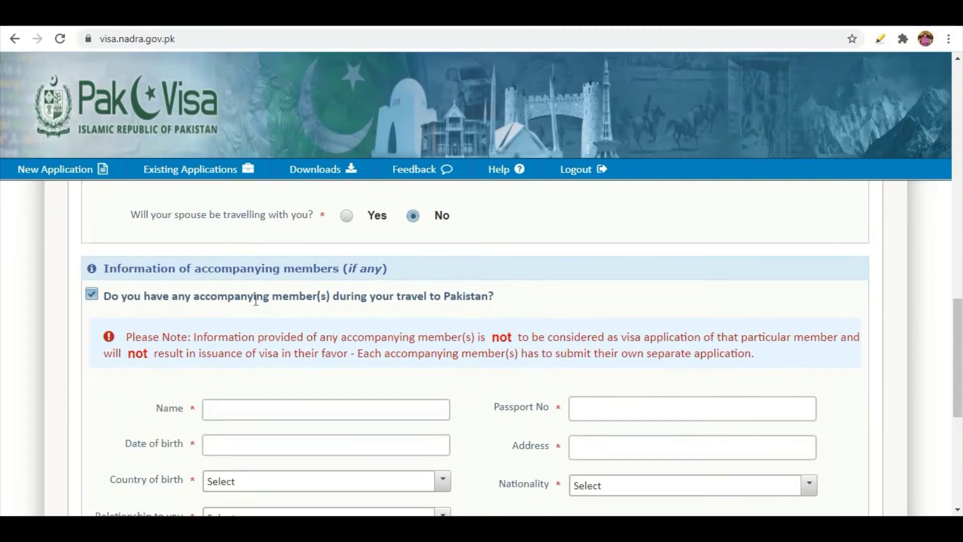
pyautogui.scroll(-1, 237, 425)
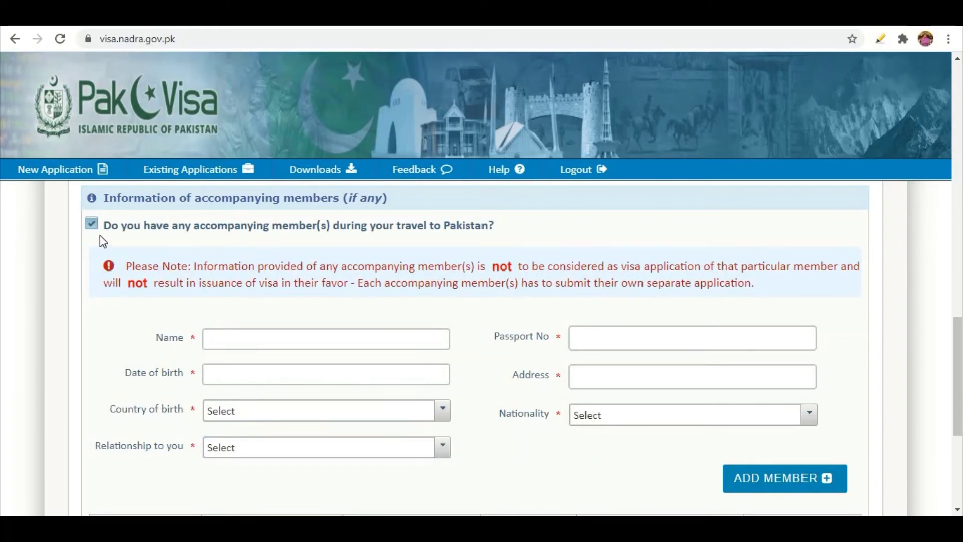
pyautogui.click(89, 225)
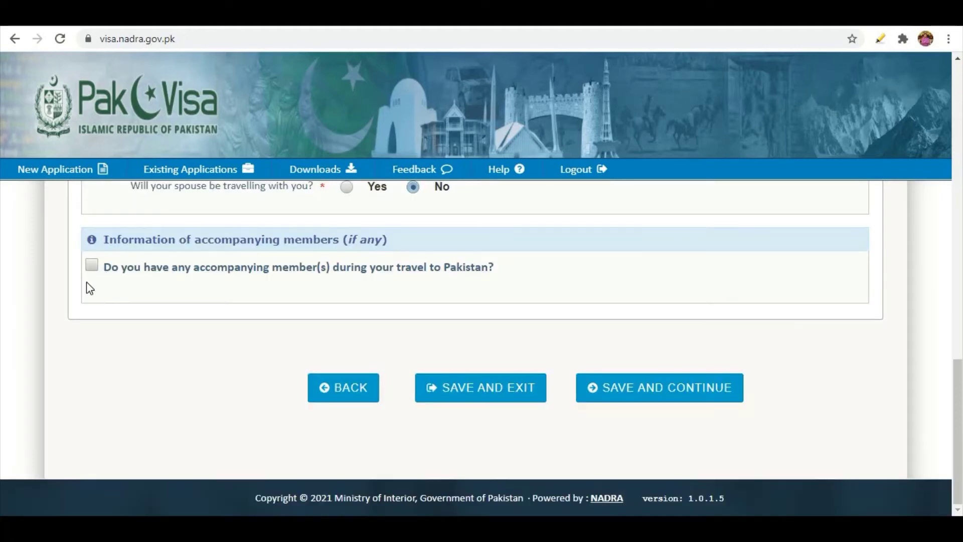
pyautogui.click(642, 395)
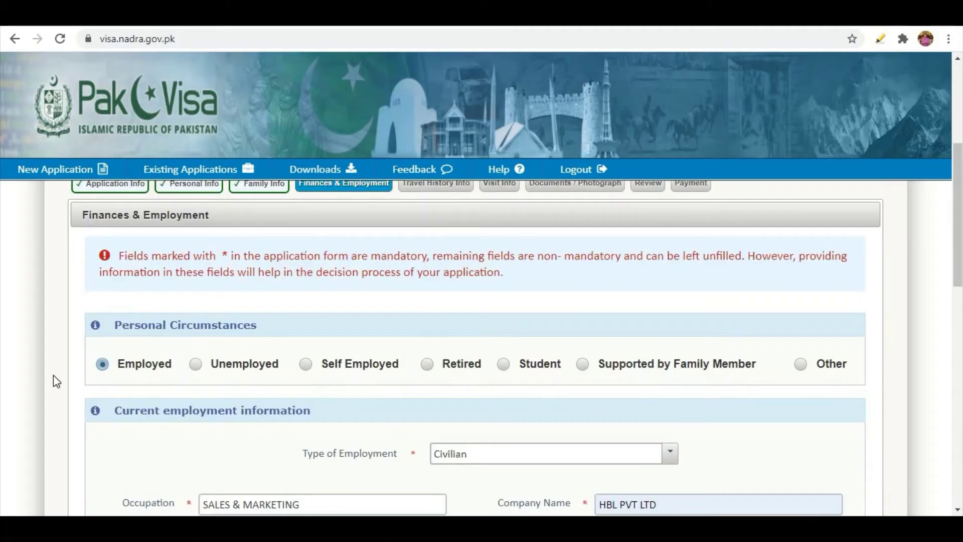
# Review the personal circumstances options and choose Civilian as the type of employment in the current employment information
pyautogui.scroll(3, 259, 392)
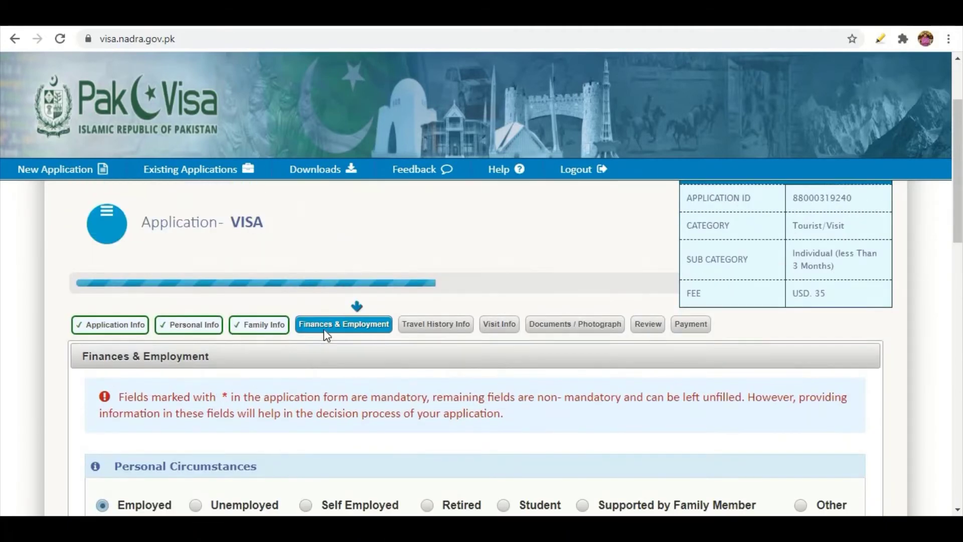
pyautogui.scroll(-3, 256, 374)
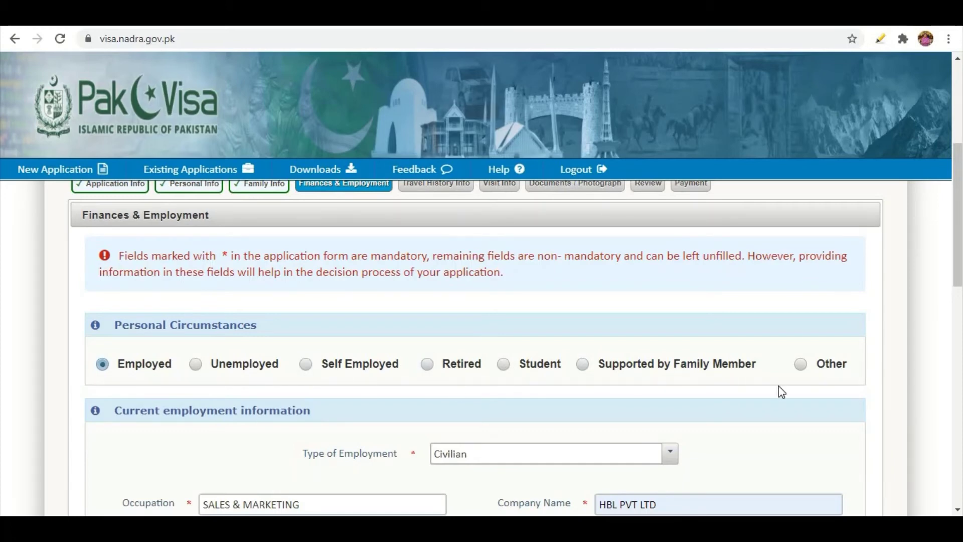
pyautogui.scroll(-2, 137, 381)
pyautogui.scroll(-2, 95, 402)
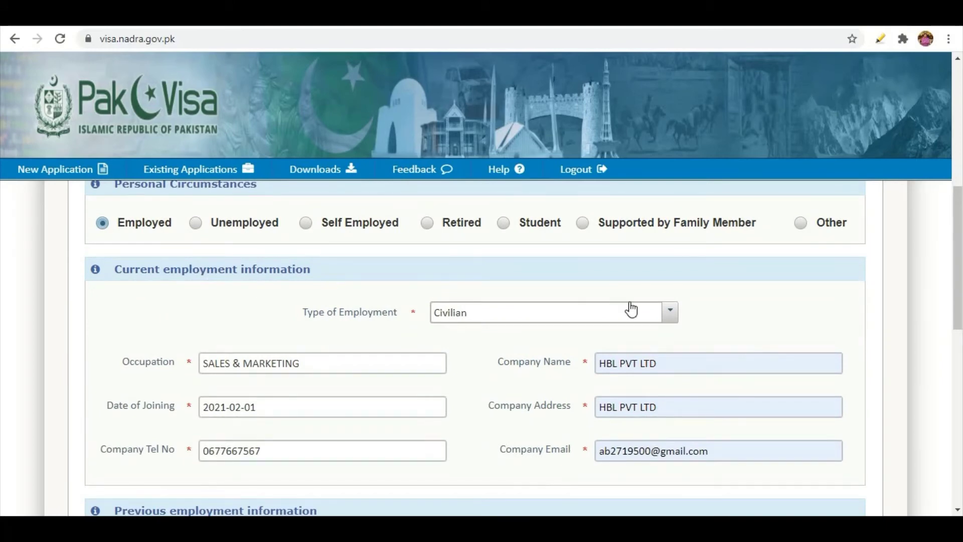
pyautogui.click(668, 315)
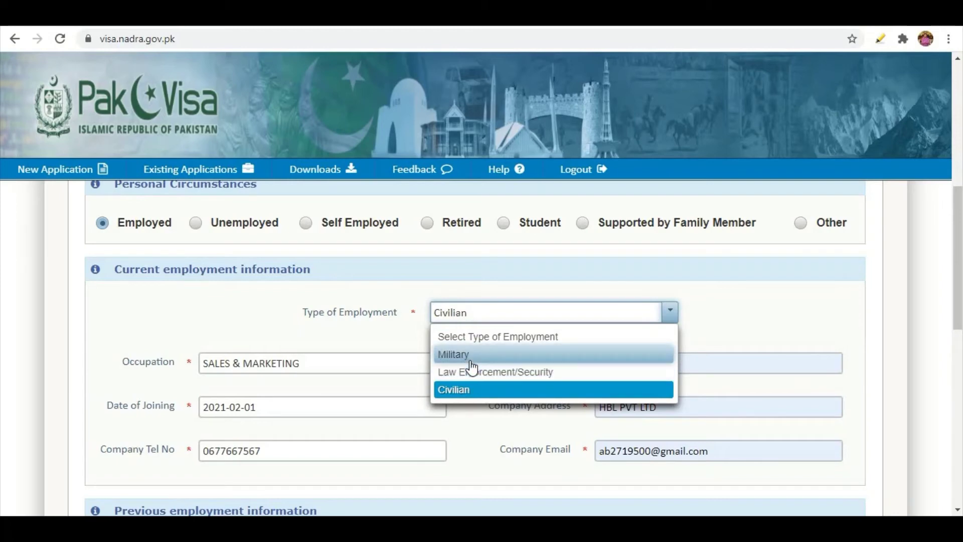
pyautogui.click(465, 392)
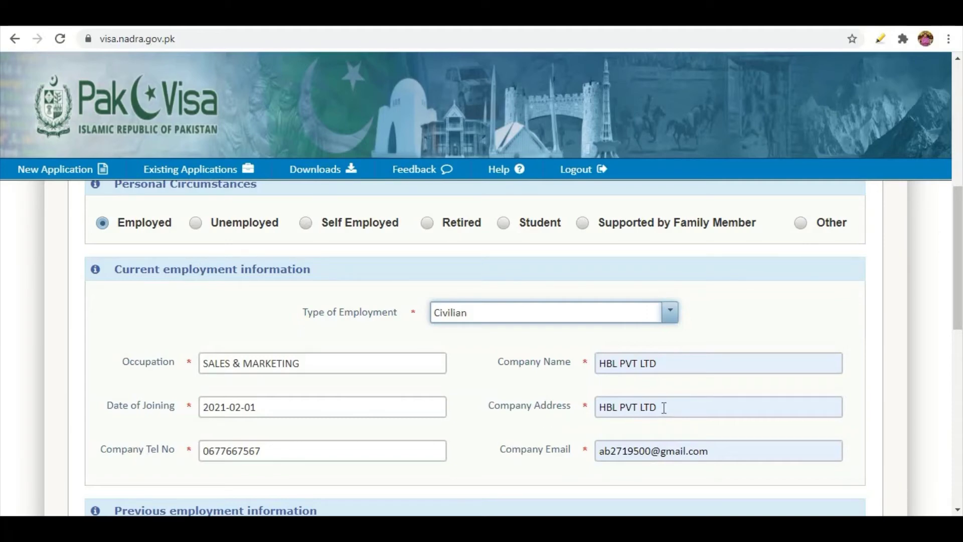
# Look over the current employment details and the fields for previous employment
pyautogui.scroll(-3, 291, 368)
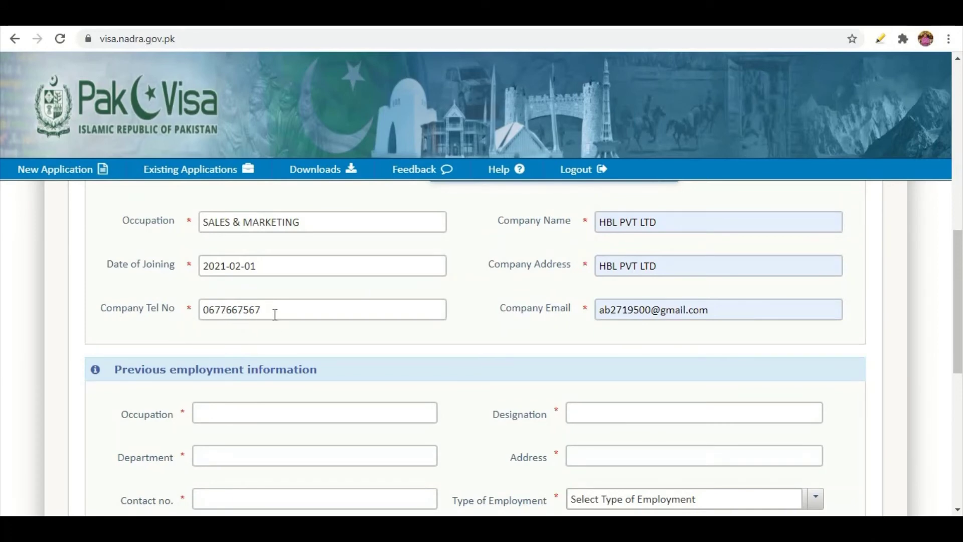
pyautogui.scroll(1, 275, 314)
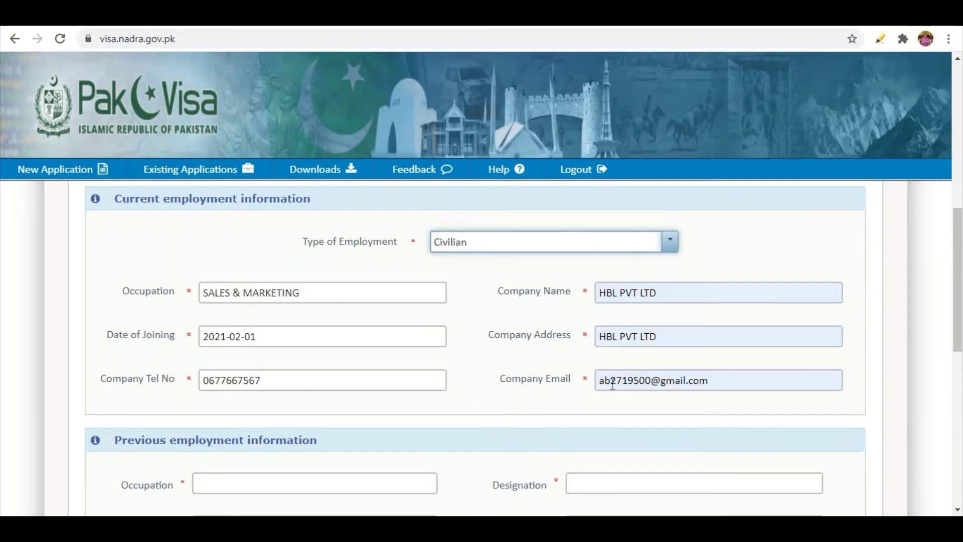
pyautogui.scroll(-3, 413, 426)
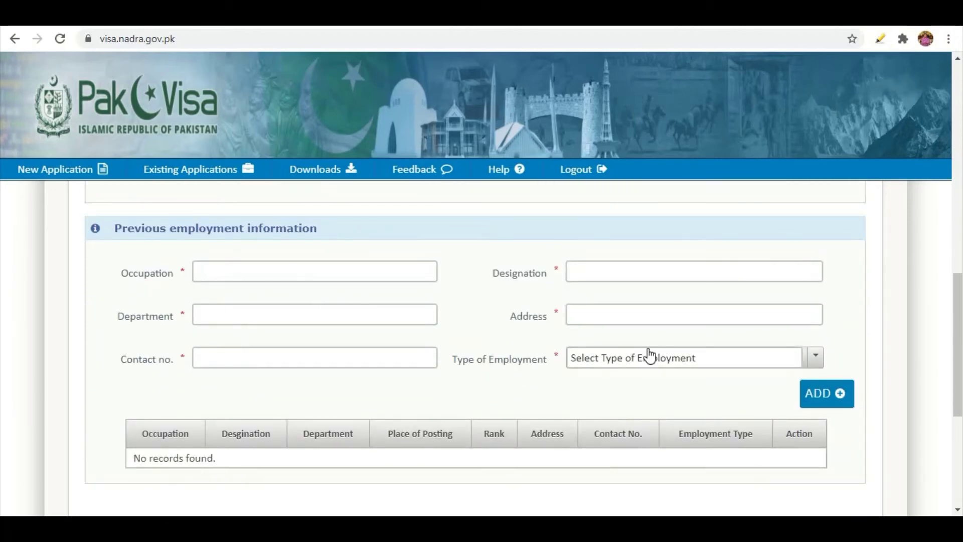
pyautogui.scroll(3, 340, 350)
pyautogui.scroll(2, 292, 340)
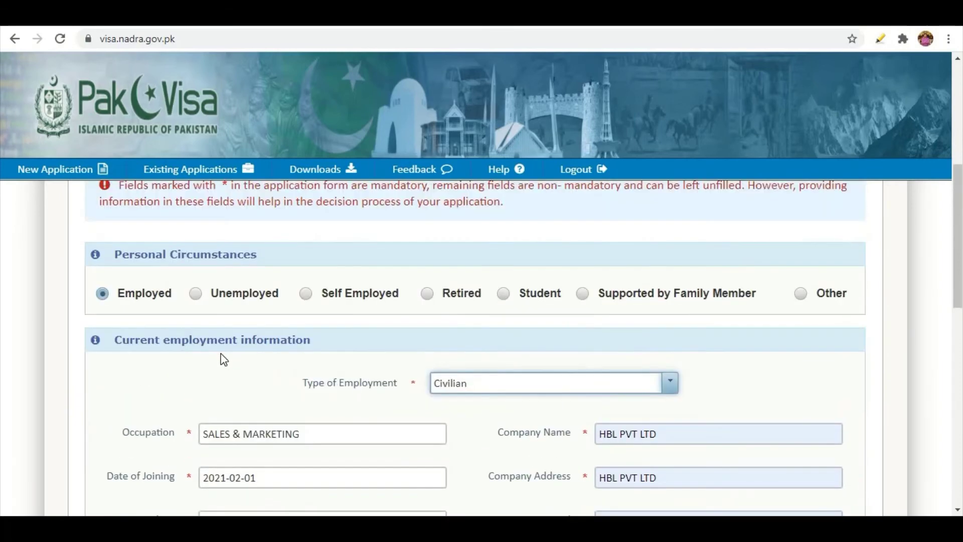
pyautogui.scroll(-1, 224, 358)
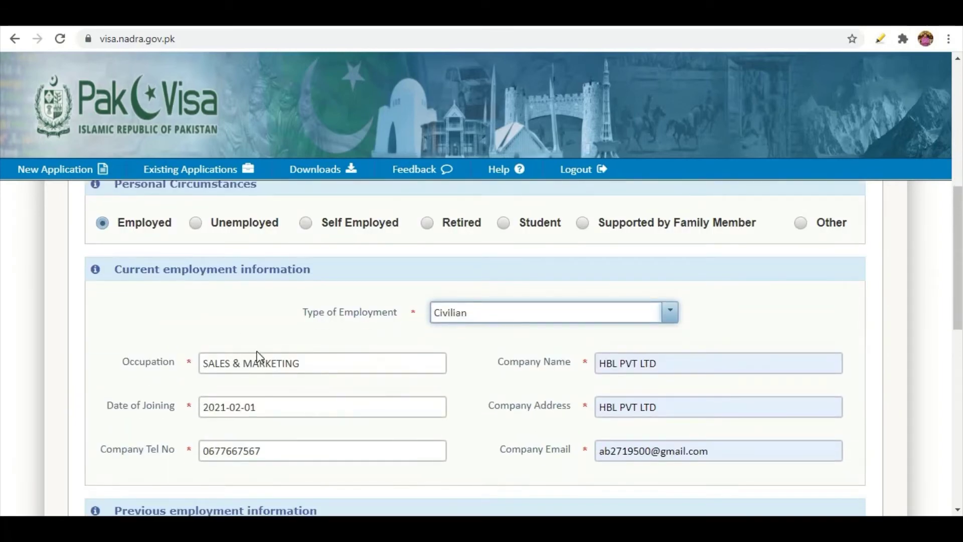
# Check the fields for a bank account in Pakistan, leave that option unticked, and save and continue to the Travel History Info page
pyautogui.scroll(-10, 256, 309)
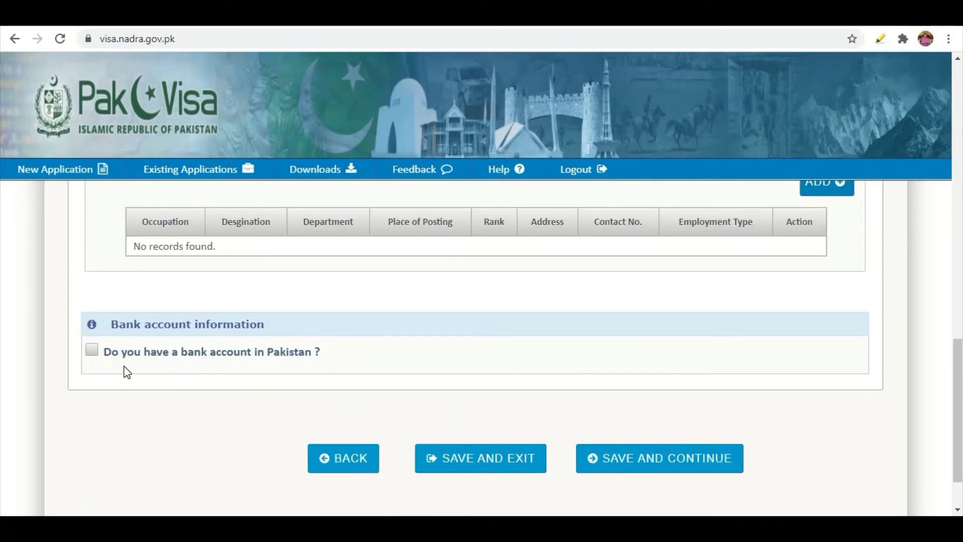
pyautogui.click(94, 347)
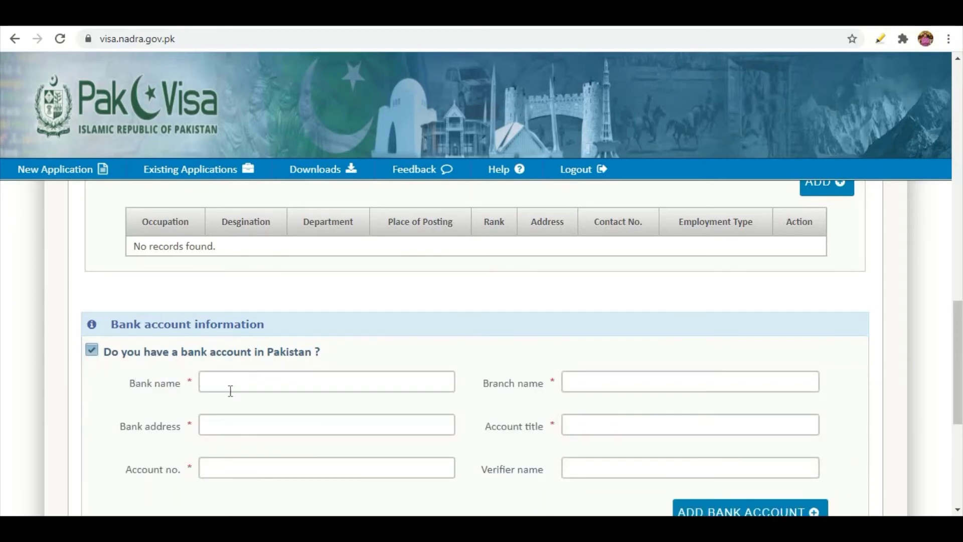
pyautogui.scroll(-1, 646, 441)
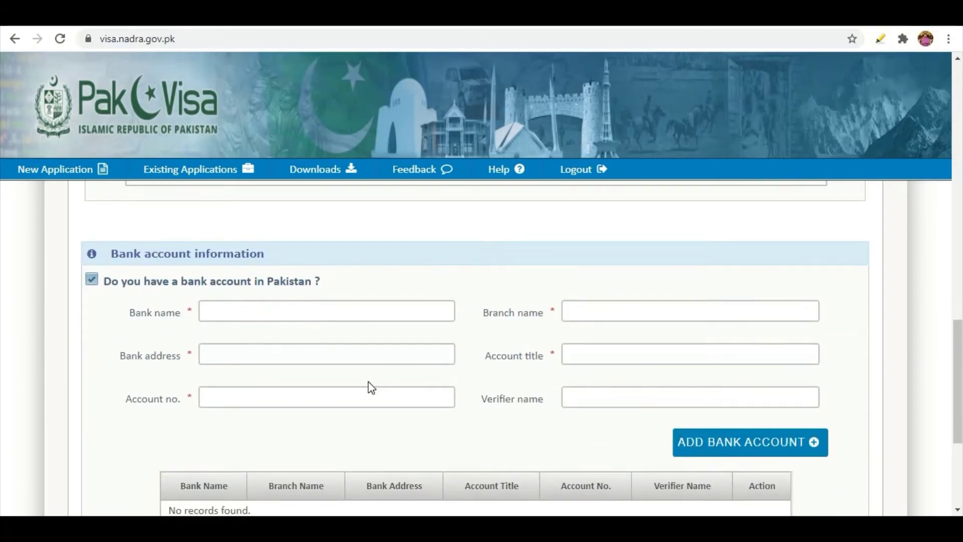
pyautogui.click(94, 280)
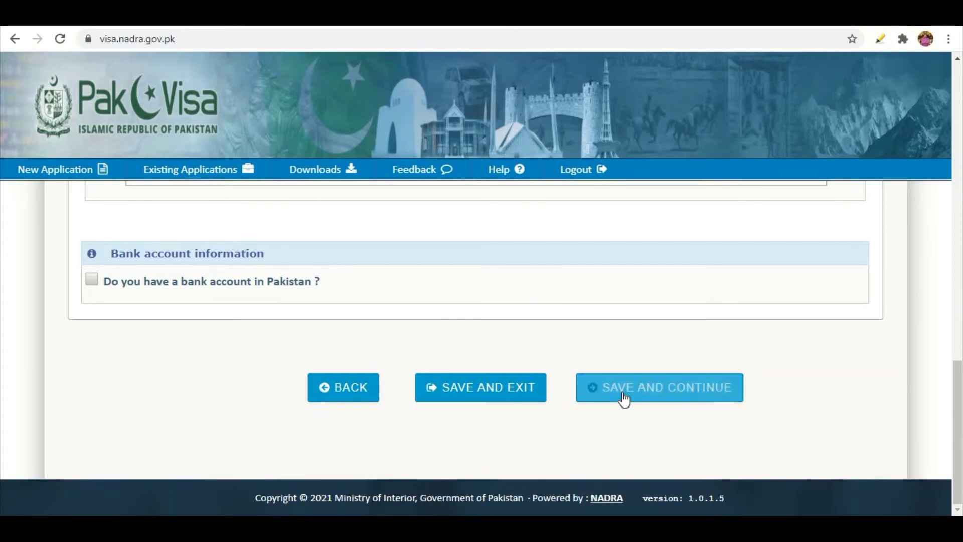
pyautogui.click(624, 399)
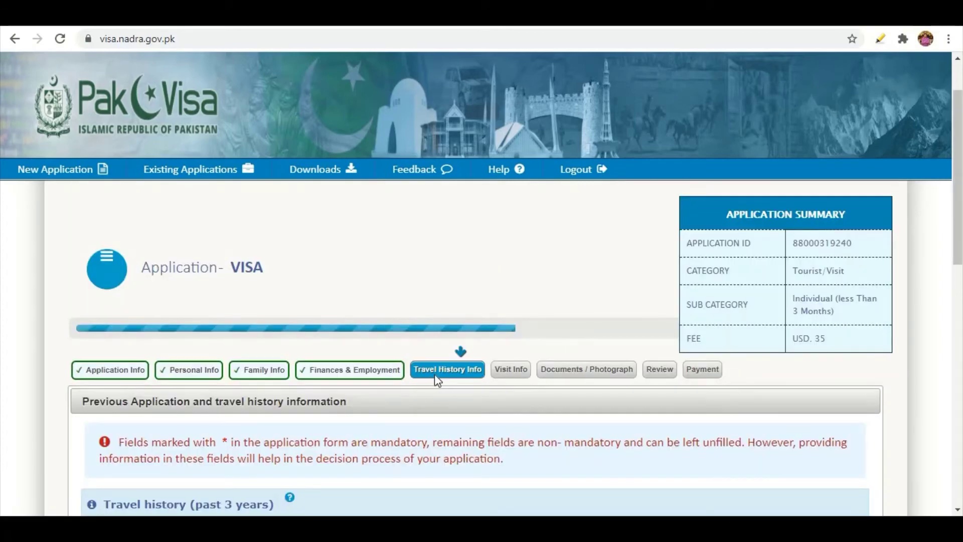
# Check which details are requested for travel in the past 3 years, and set the answer back to No
pyautogui.scroll(-3, 436, 375)
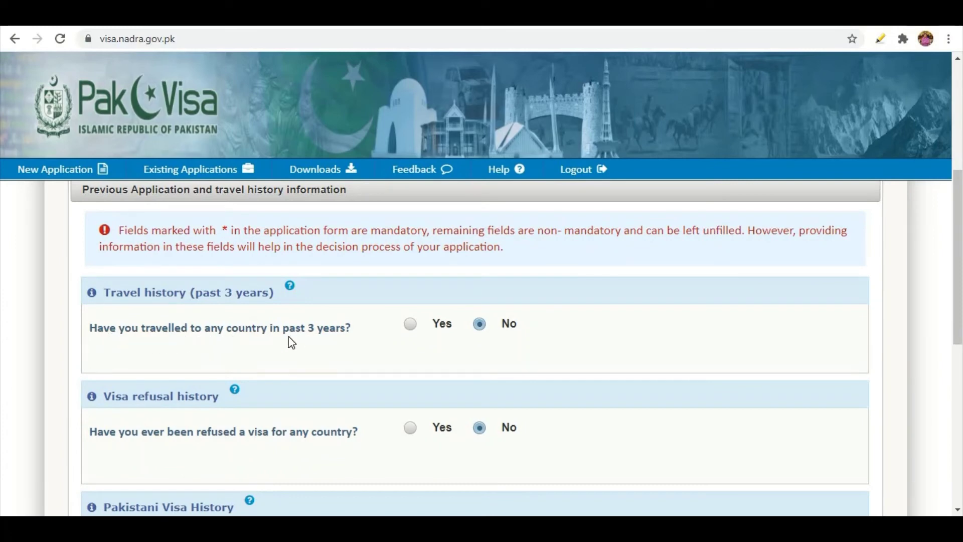
pyautogui.click(411, 325)
pyautogui.scroll(-1, 325, 398)
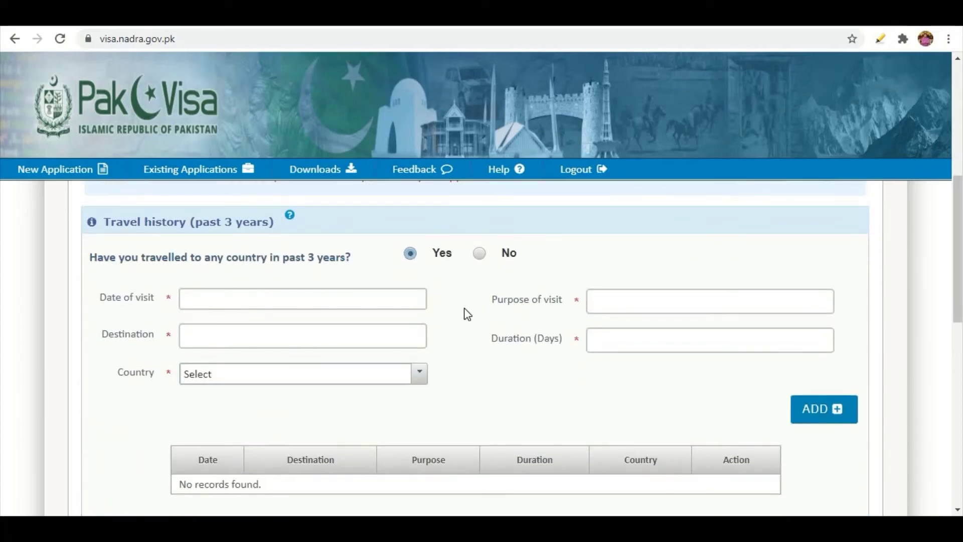
pyautogui.click(479, 253)
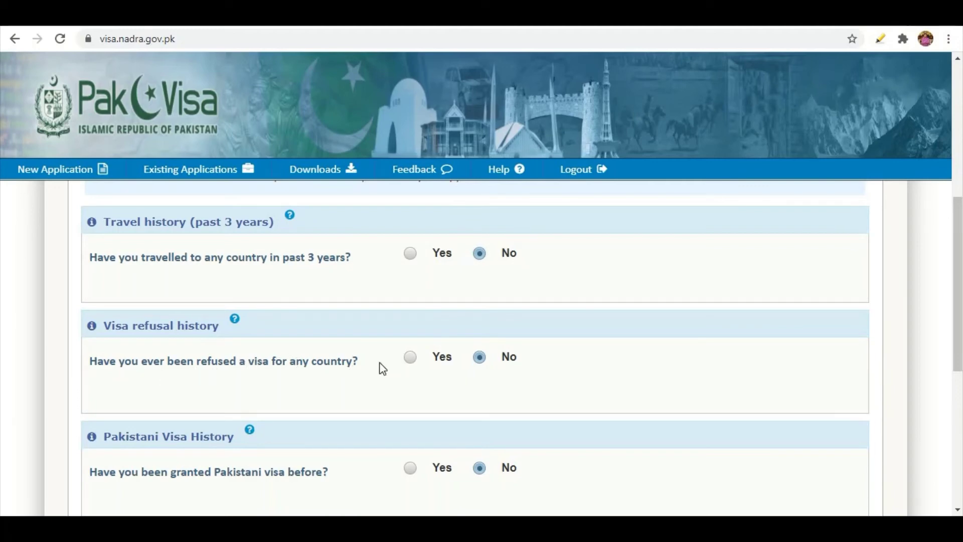
# Check which details are requested for a past visa refusal, and set the answer back to No
pyautogui.click(411, 358)
pyautogui.scroll(-1, 433, 328)
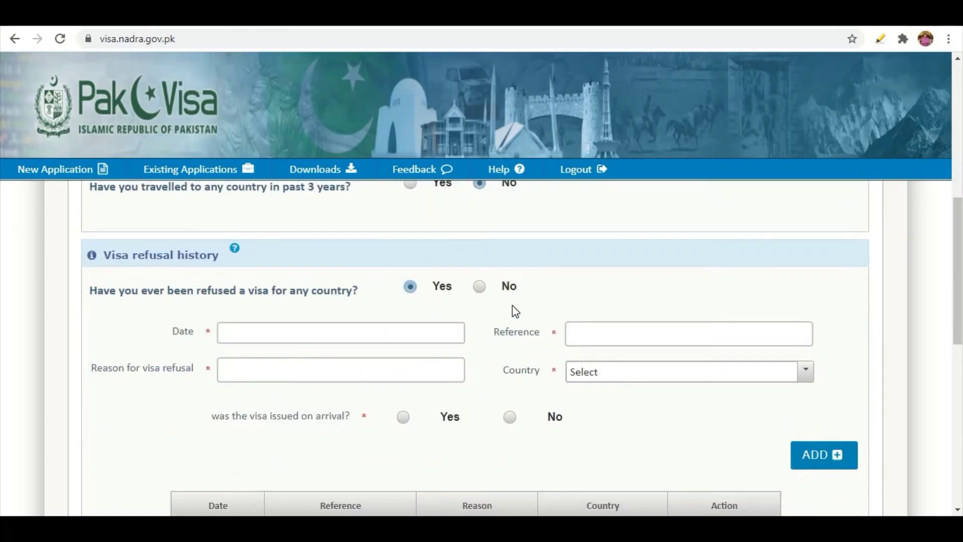
pyautogui.click(479, 287)
pyautogui.scroll(-1, 146, 359)
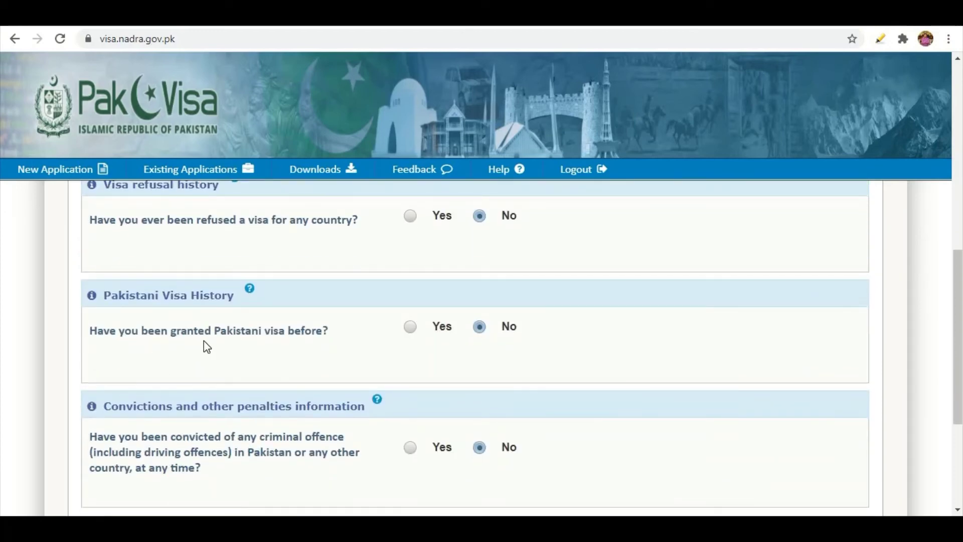
# Check which details are requested for a previously granted Pakistani visa, and set the answer back to No
pyautogui.click(410, 327)
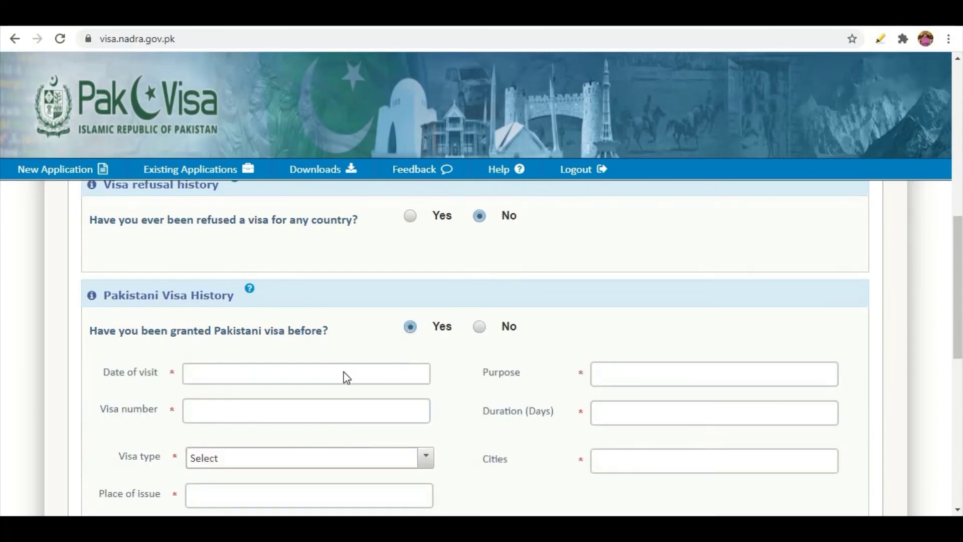
pyautogui.scroll(-1, 344, 374)
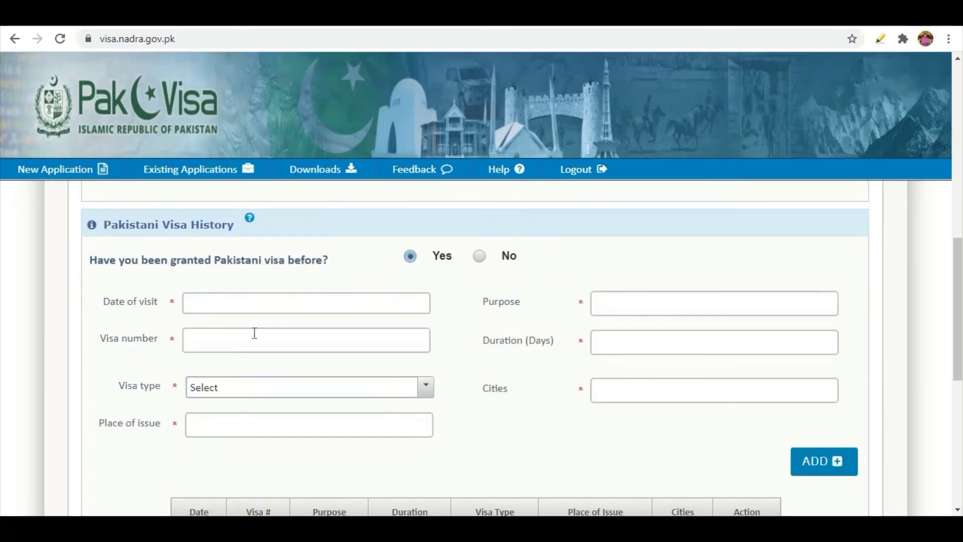
pyautogui.click(480, 261)
pyautogui.scroll(-2, 196, 324)
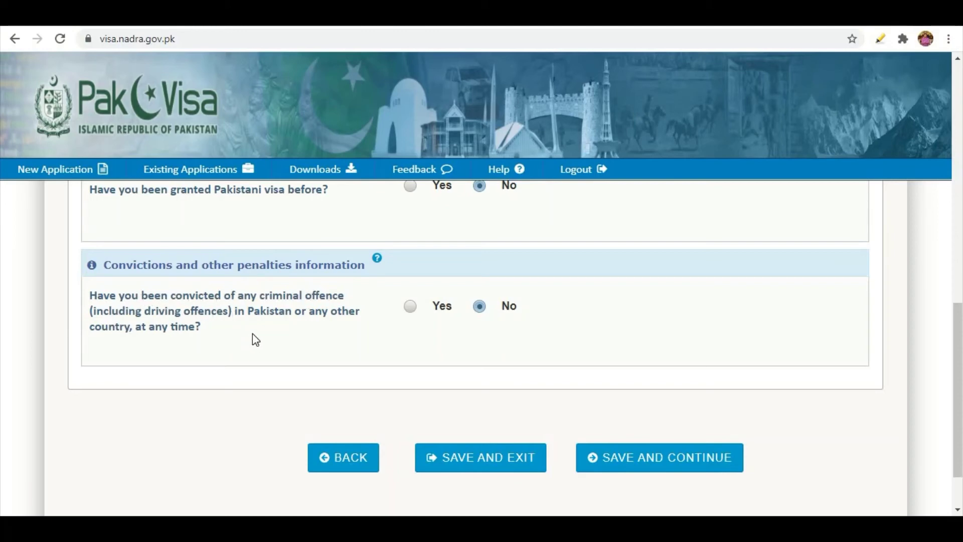
# Check the fields for criminal convictions, set the answer back to No, and save and continue to the Visit Info page
pyautogui.click(410, 306)
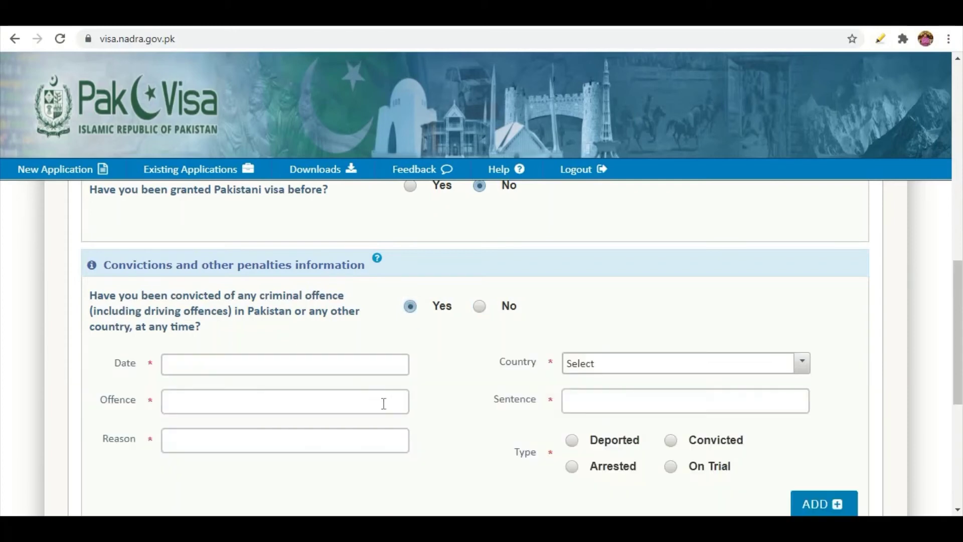
pyautogui.scroll(-2, 424, 406)
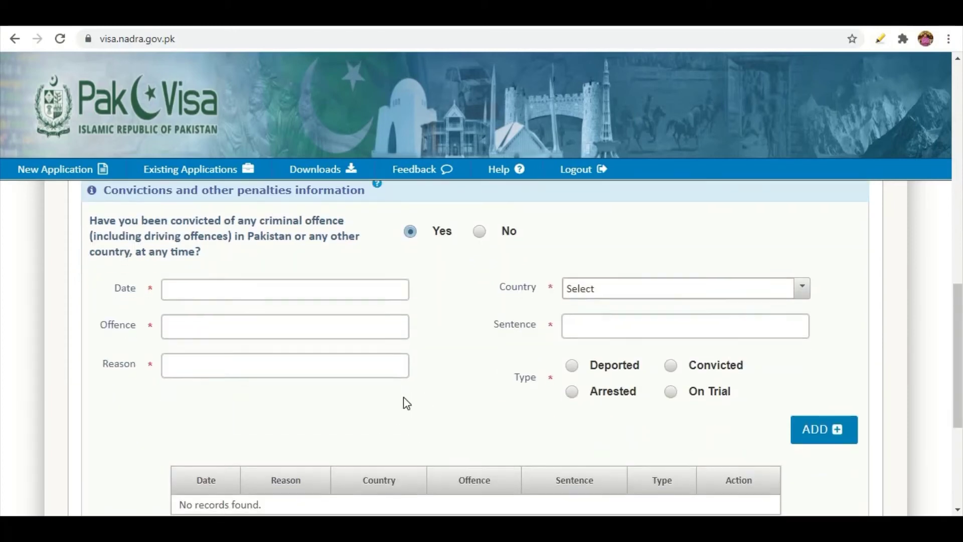
pyautogui.scroll(-1, 512, 370)
pyautogui.scroll(3, 507, 370)
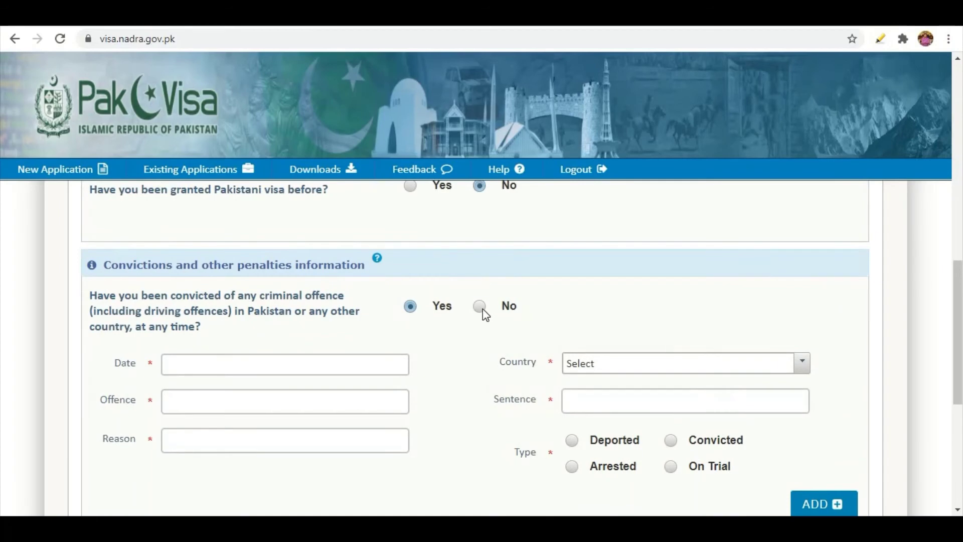
pyautogui.click(482, 308)
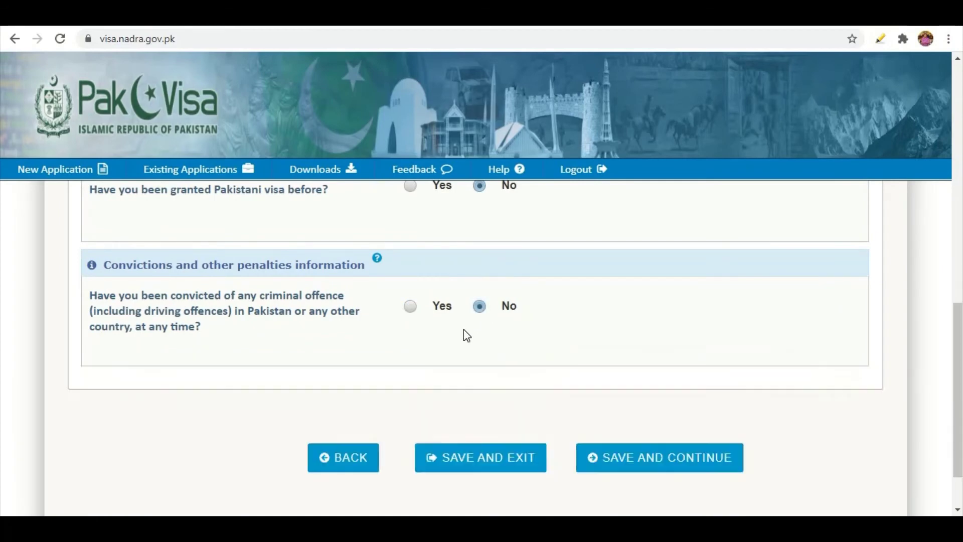
pyautogui.scroll(-2, 474, 323)
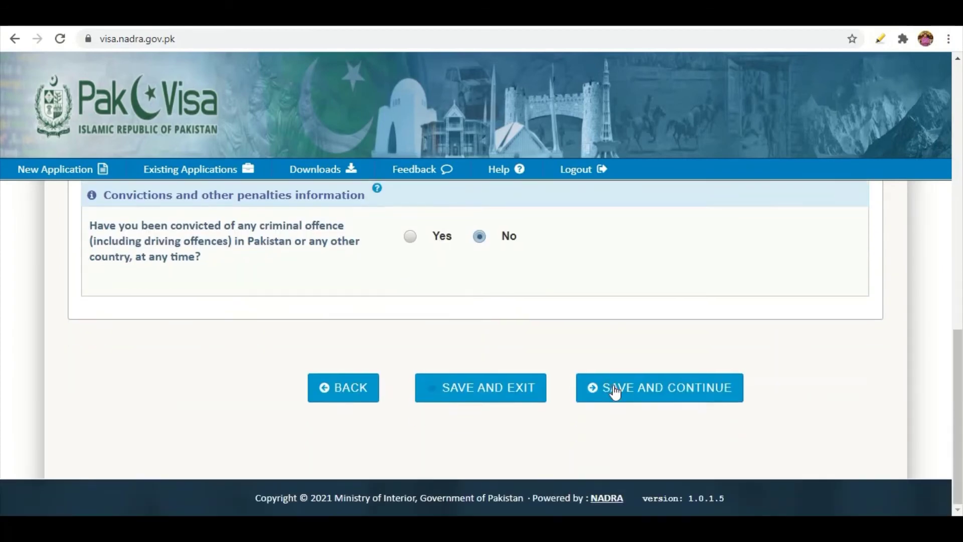
pyautogui.click(642, 384)
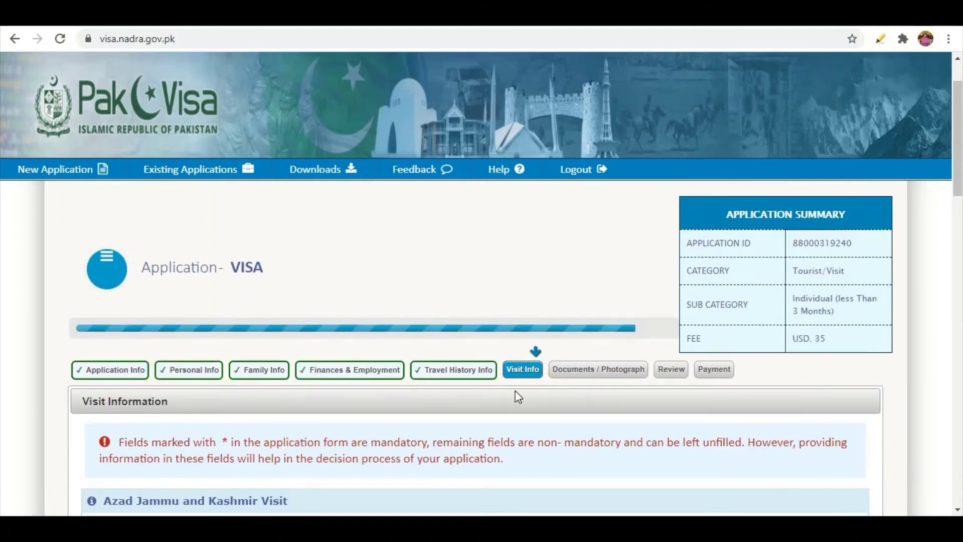
# Review the Kashmir visit and hotel stay details, and untick both the sponsored trip and the friends/relatives in Pakistan options
pyautogui.scroll(-4, 518, 397)
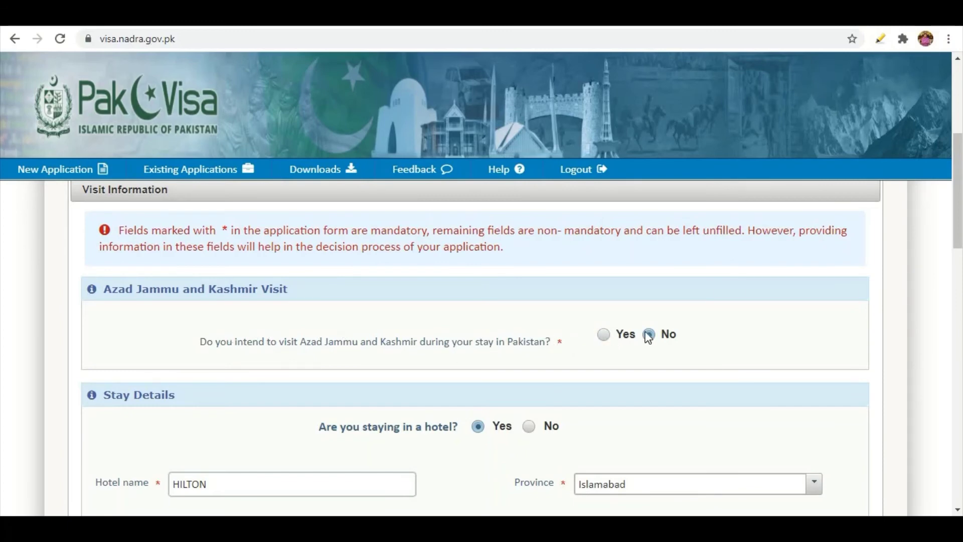
pyautogui.scroll(-3, 371, 417)
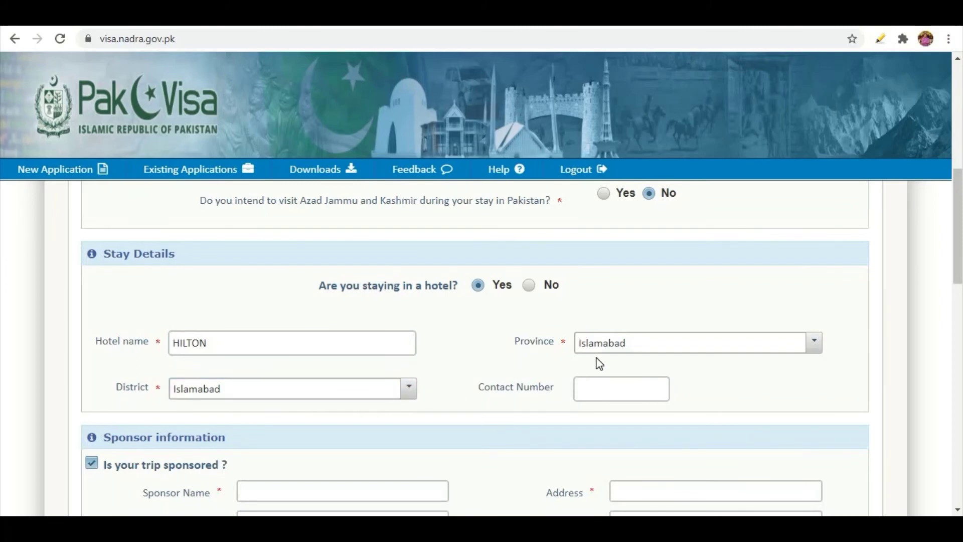
pyautogui.scroll(-3, 308, 410)
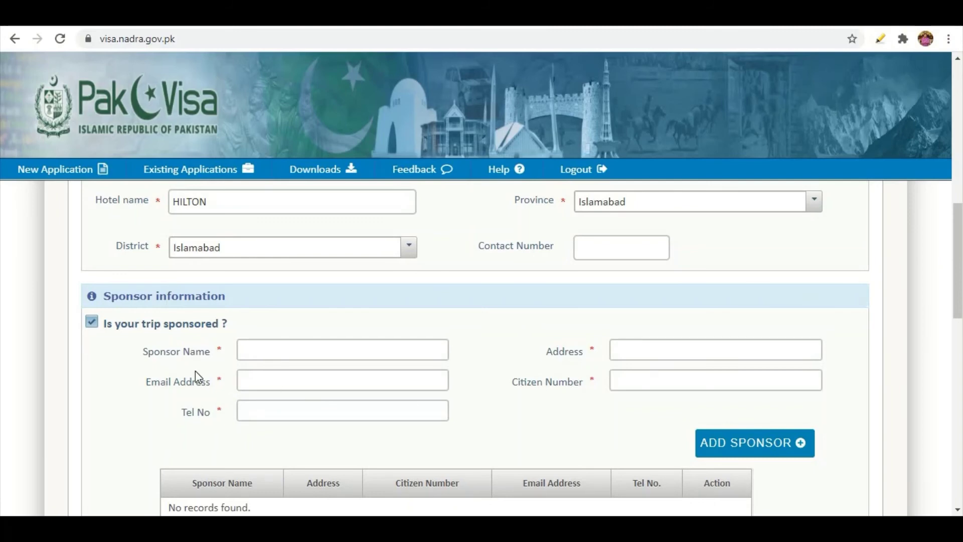
pyautogui.click(92, 324)
pyautogui.scroll(-4, 126, 343)
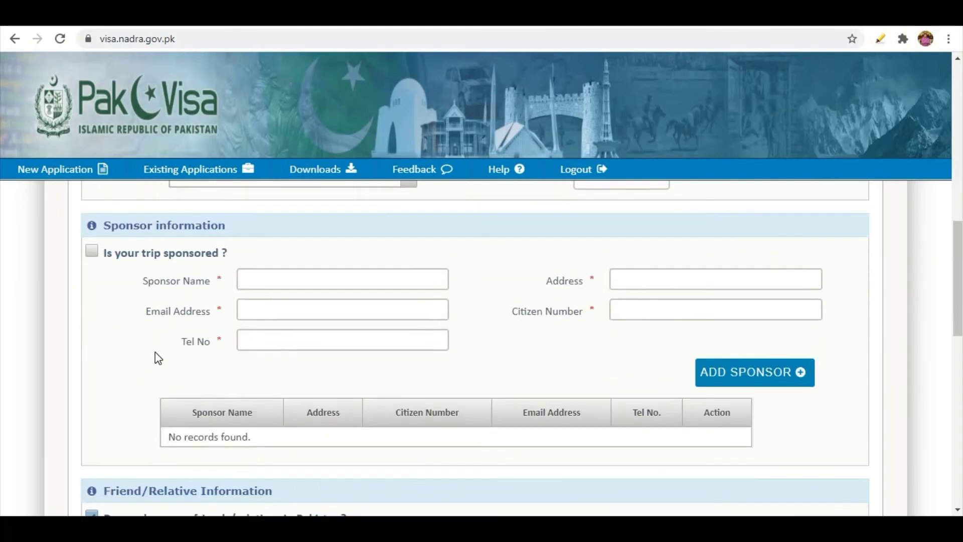
pyautogui.scroll(2, 123, 360)
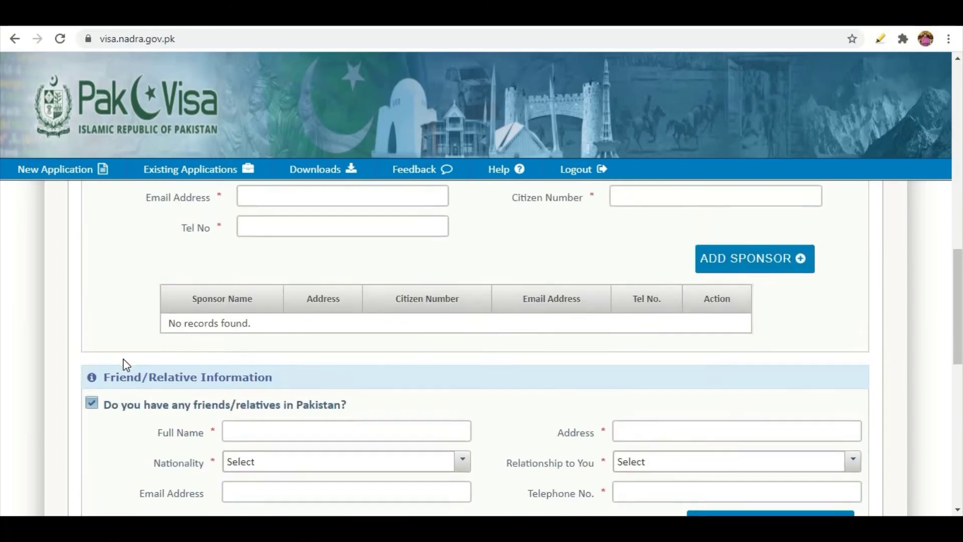
pyautogui.scroll(-1, 123, 358)
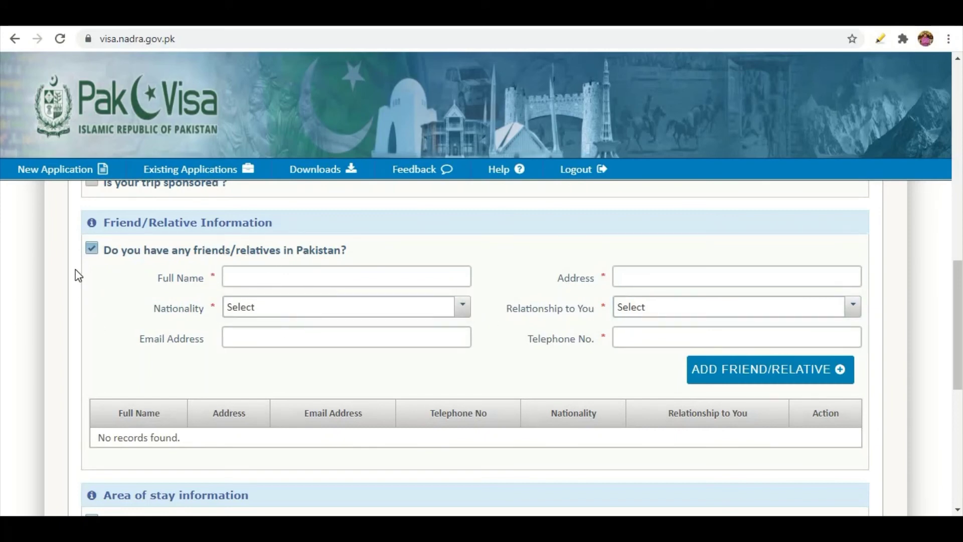
pyautogui.click(92, 249)
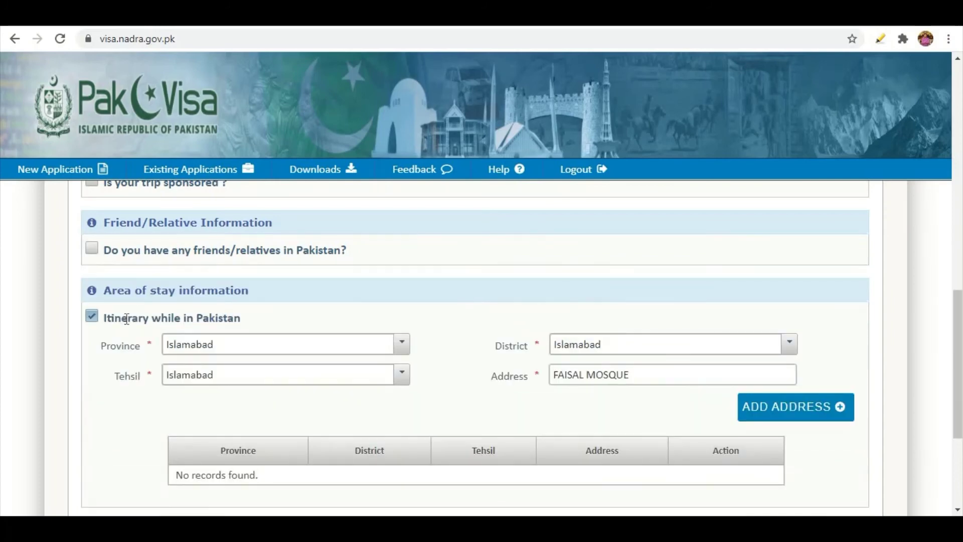
# Check the itinerary's province options, keeping Islamabad, and choose Islamabad as both the district and the tehsil
pyautogui.scroll(-3, 127, 319)
pyautogui.scroll(2, 127, 319)
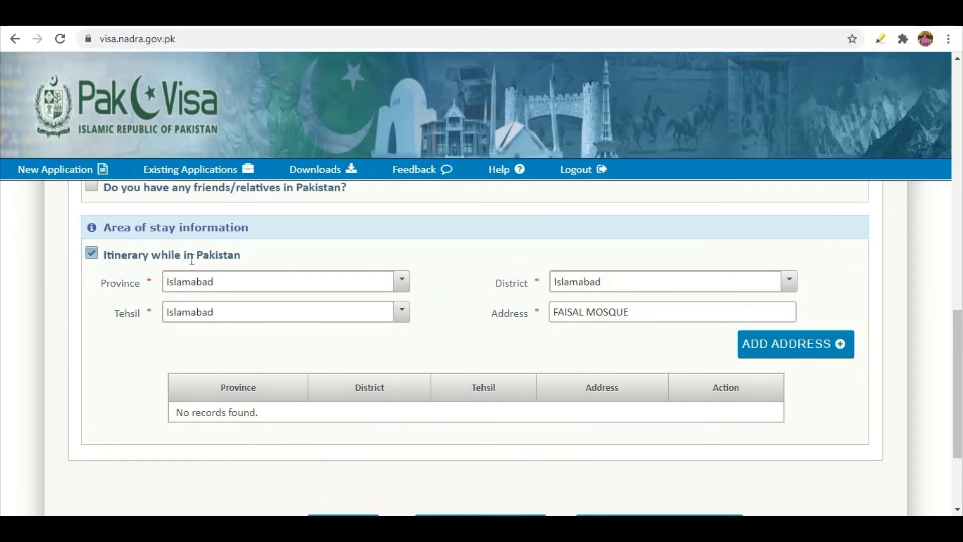
pyautogui.click(205, 288)
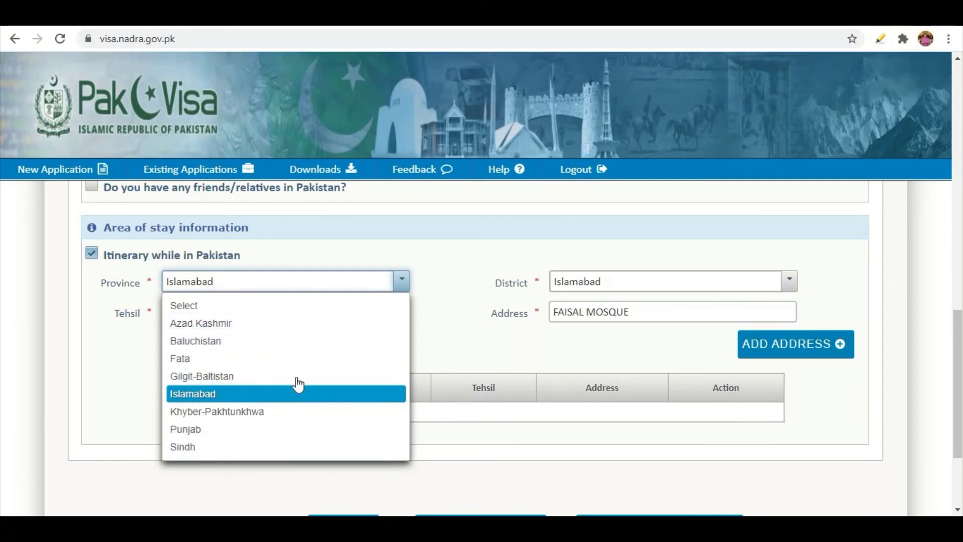
pyautogui.click(424, 294)
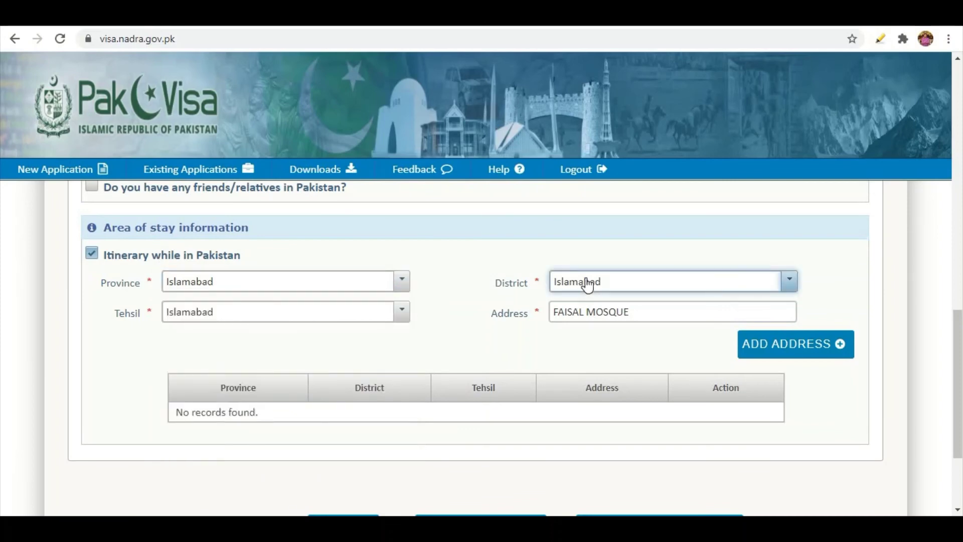
pyautogui.click(588, 286)
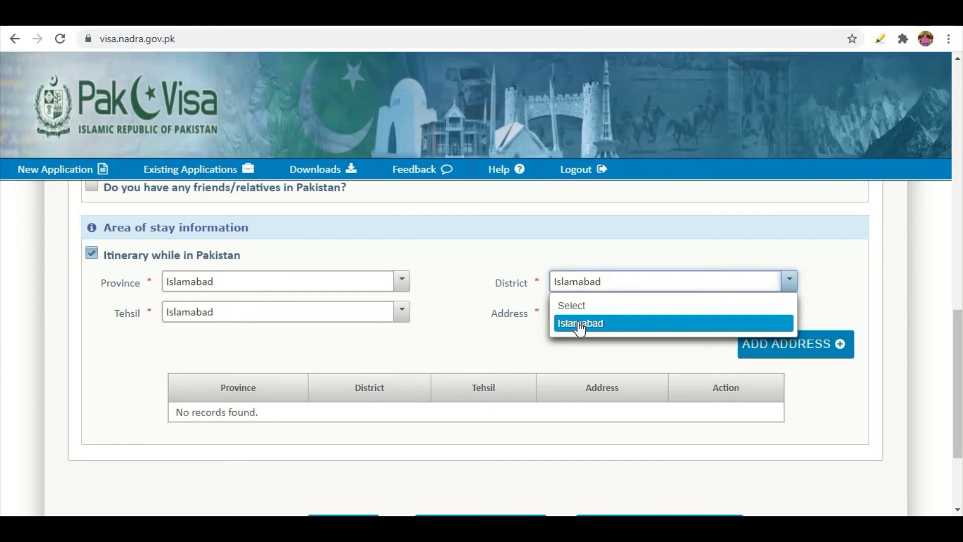
pyautogui.click(581, 325)
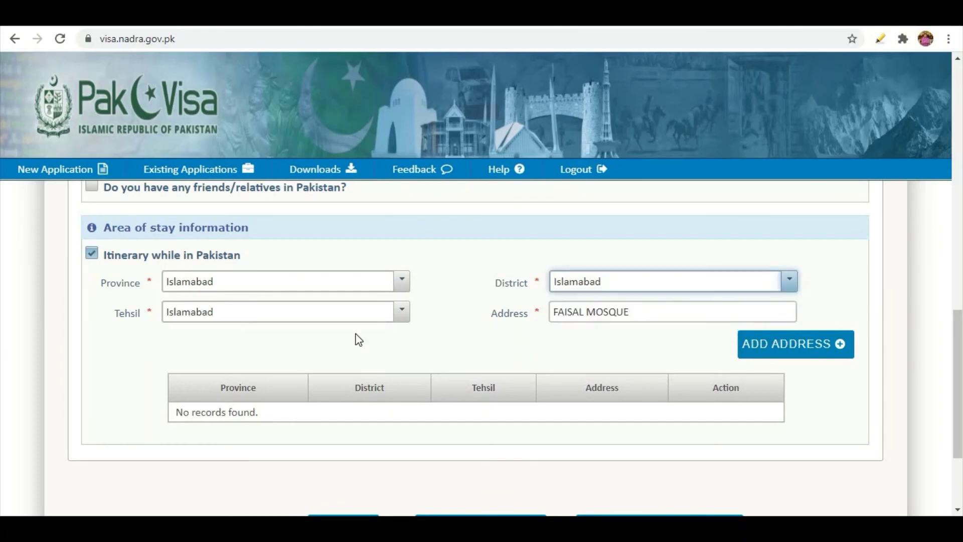
pyautogui.click(224, 324)
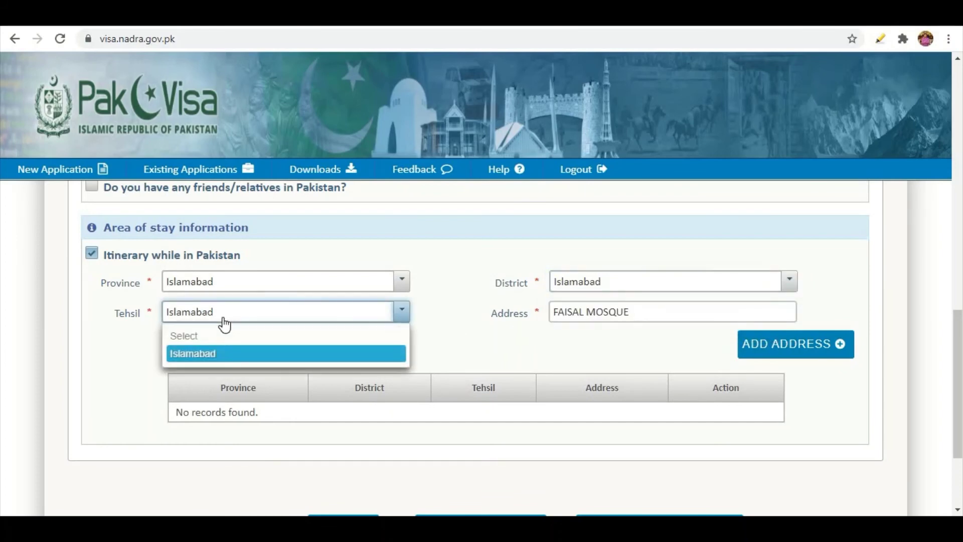
pyautogui.click(197, 354)
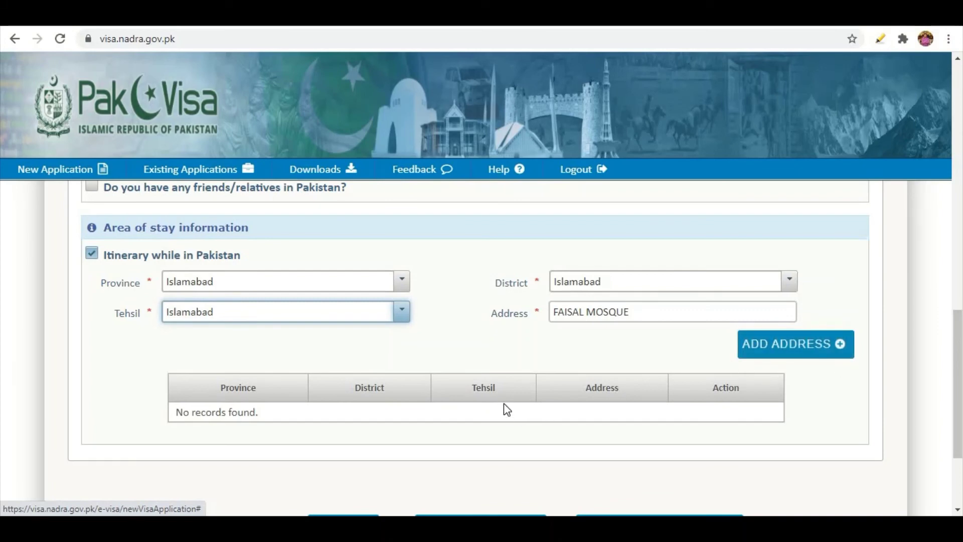
# Save and continue to the Documents / Photograph page, and go to its guidelines for uploading supporting documents
pyautogui.scroll(-1, 448, 377)
pyautogui.scroll(-2, 448, 378)
pyautogui.click(652, 392)
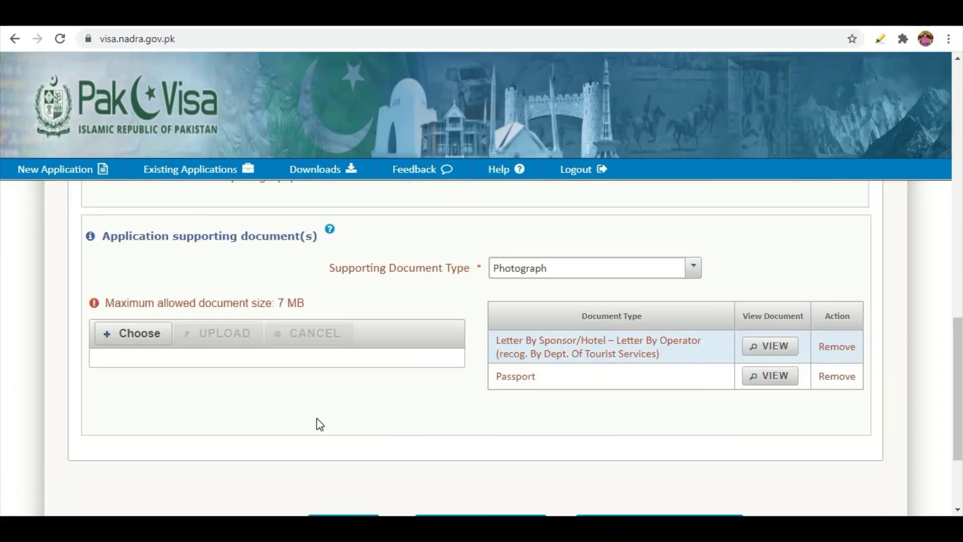
pyautogui.scroll(3, 317, 418)
pyautogui.scroll(5, 323, 390)
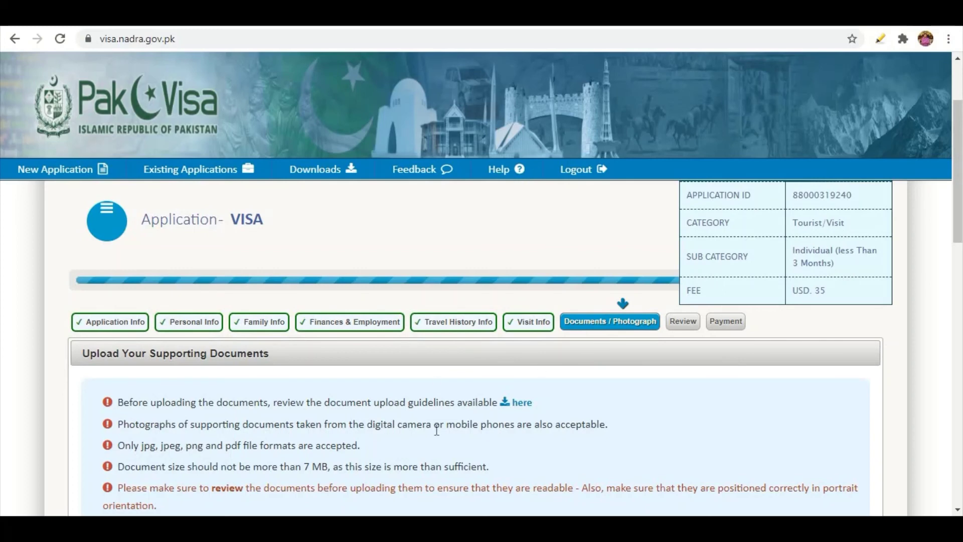
# Read the document upload guidelines, including the accepted file formats, photograph requirements, mandatory supporting documents and parent consent note
pyautogui.scroll(-1, 203, 401)
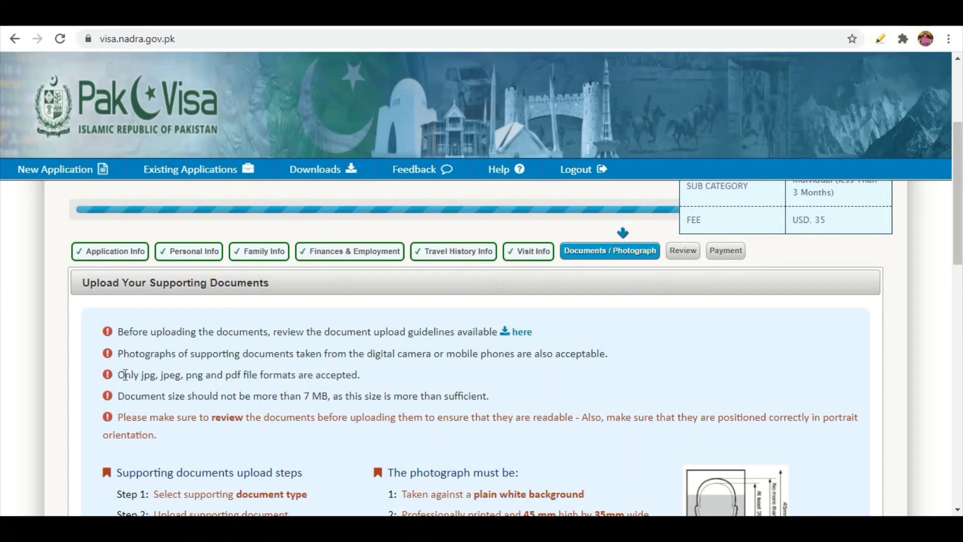
pyautogui.moveTo(119, 374); pyautogui.dragTo(360, 377)
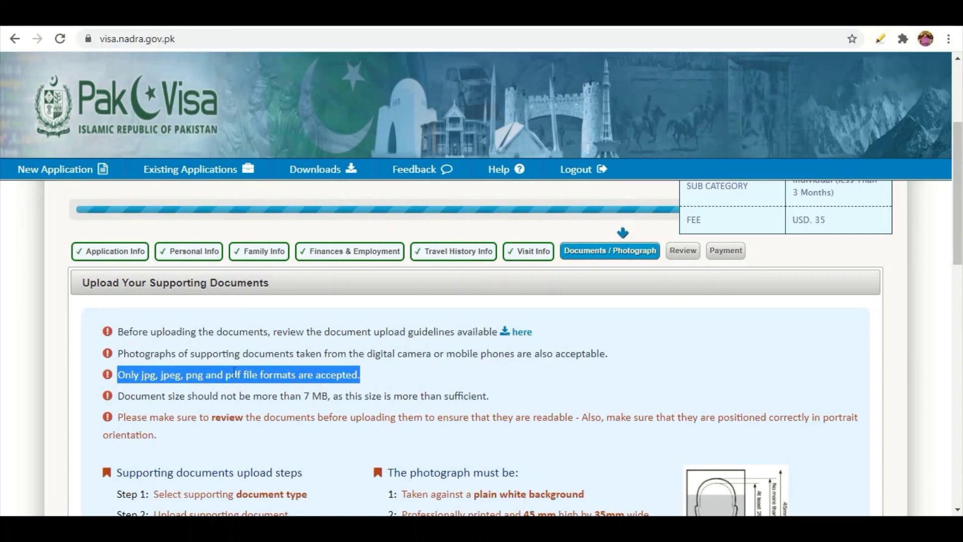
pyautogui.scroll(-5, 491, 357)
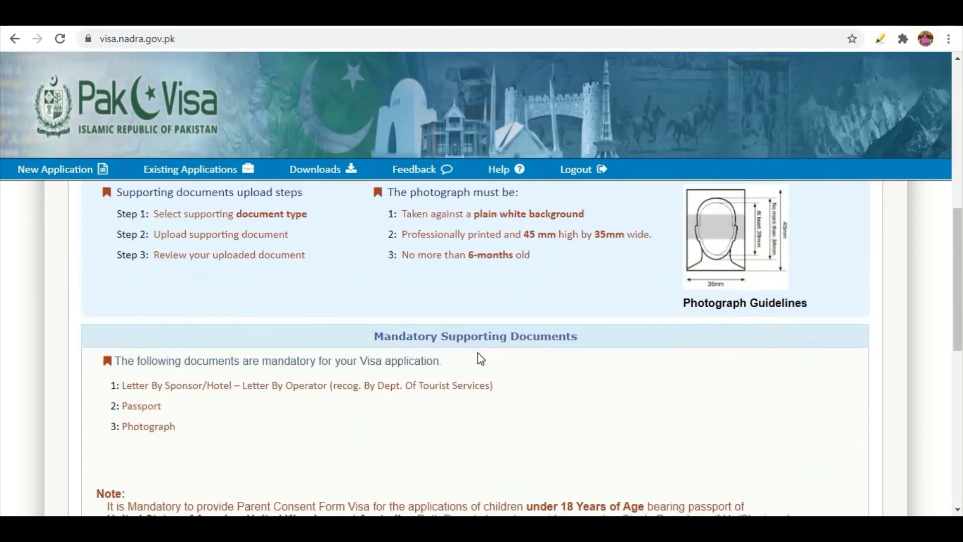
pyautogui.scroll(-6, 354, 321)
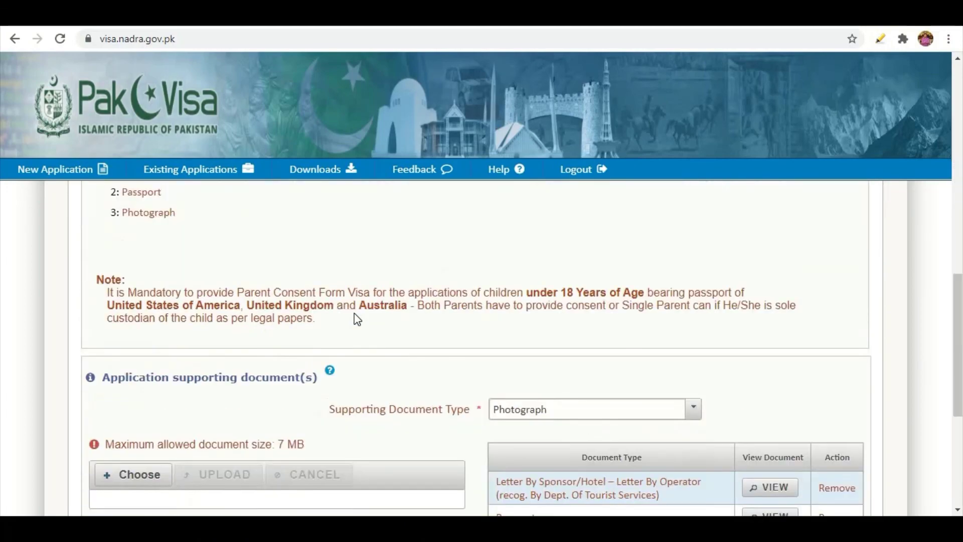
pyautogui.scroll(-2, 354, 324)
pyautogui.scroll(1, 350, 323)
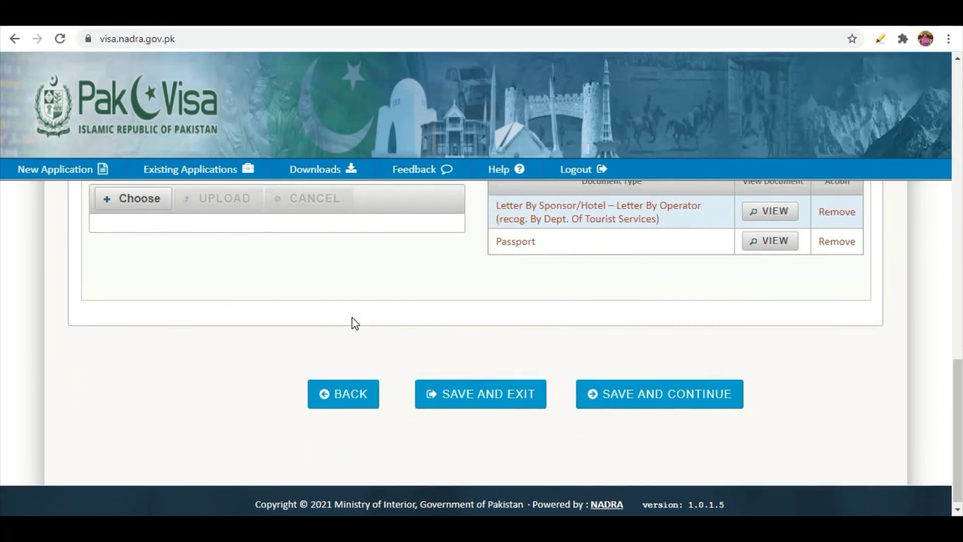
pyautogui.scroll(3, 222, 358)
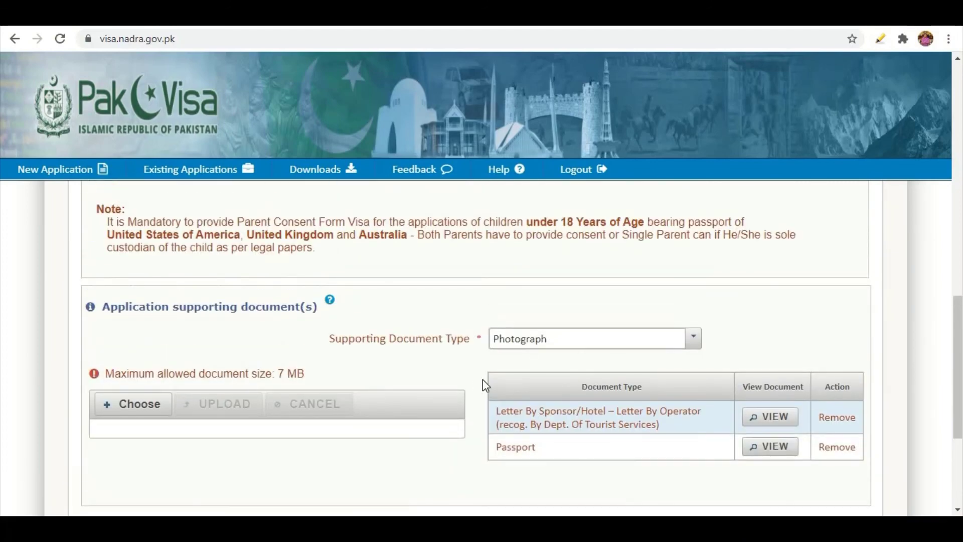
# Upload the blue-background portrait from the Downloads folder as the Photograph supporting document, and save and continue to the Review page
pyautogui.click(691, 341)
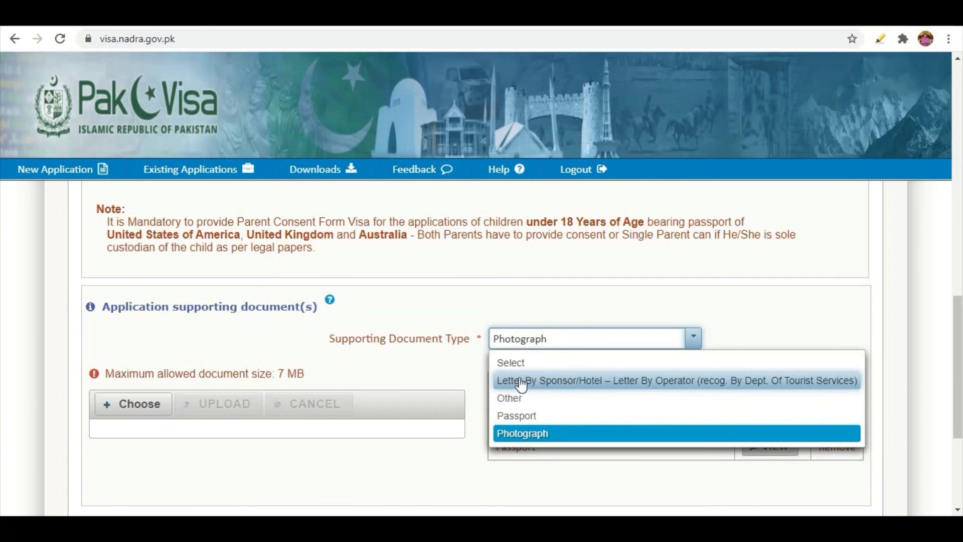
pyautogui.click(538, 435)
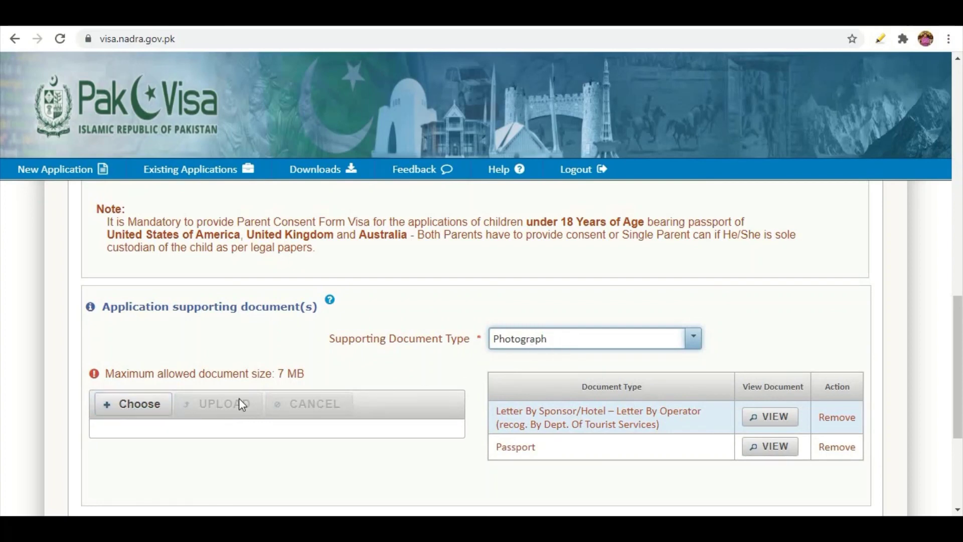
pyautogui.click(134, 404)
pyautogui.scroll(-5, 277, 231)
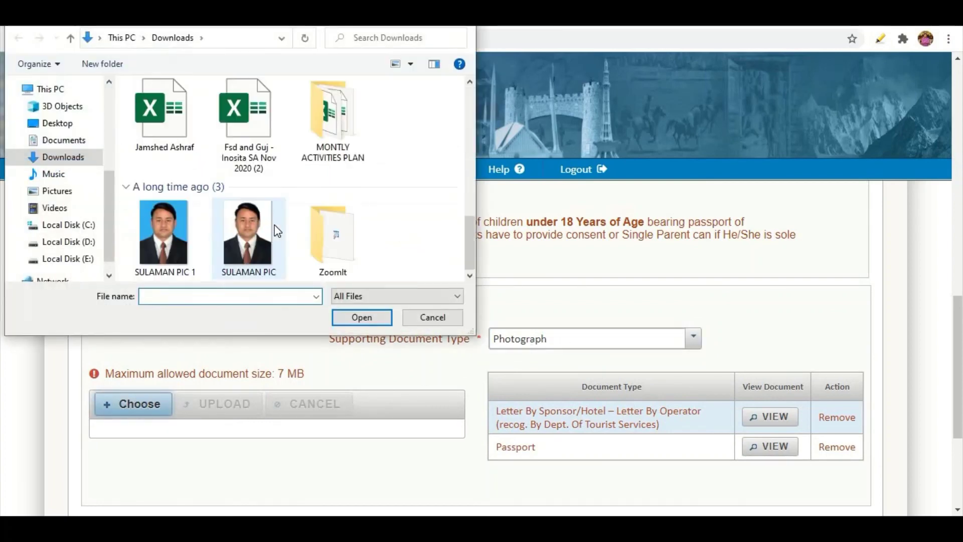
pyautogui.doubleClick(158, 233)
pyautogui.scroll(-3, 408, 435)
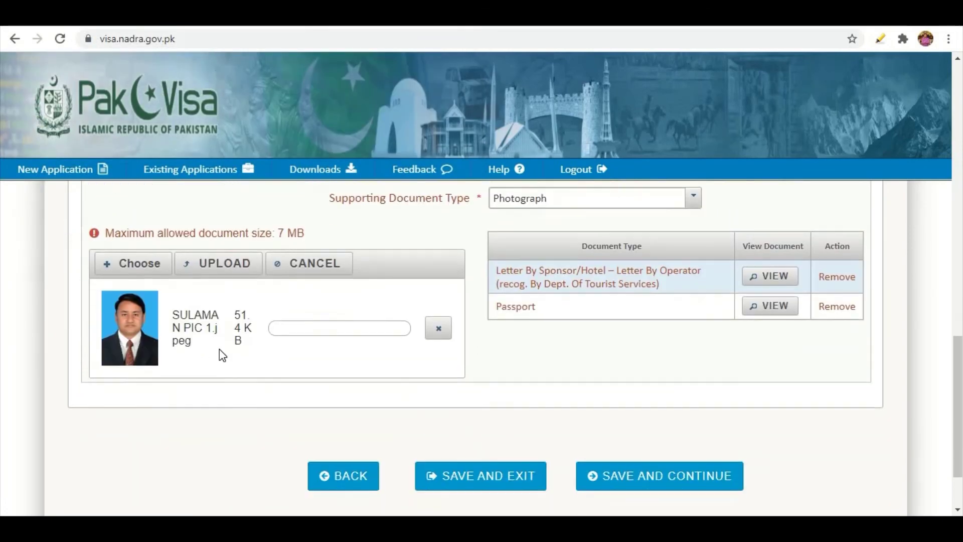
pyautogui.click(217, 270)
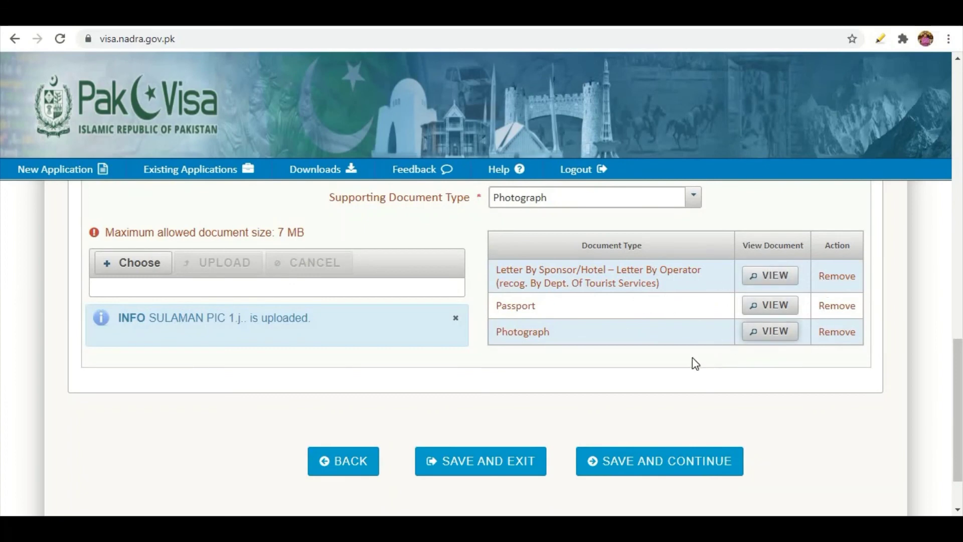
pyautogui.click(651, 464)
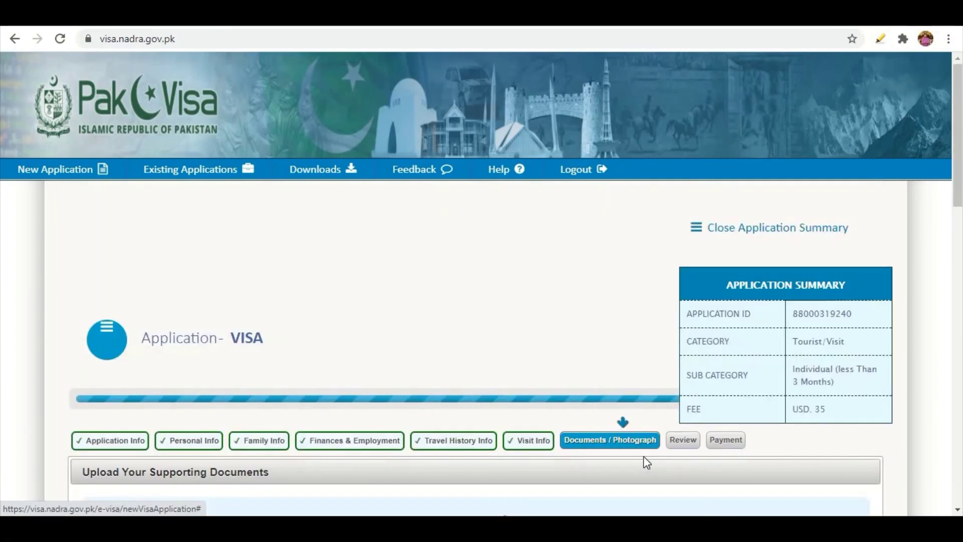
# Review all the provided information, from the application summary and passport details through visit information and uploaded documents to the declaration
pyautogui.scroll(-4, 454, 365)
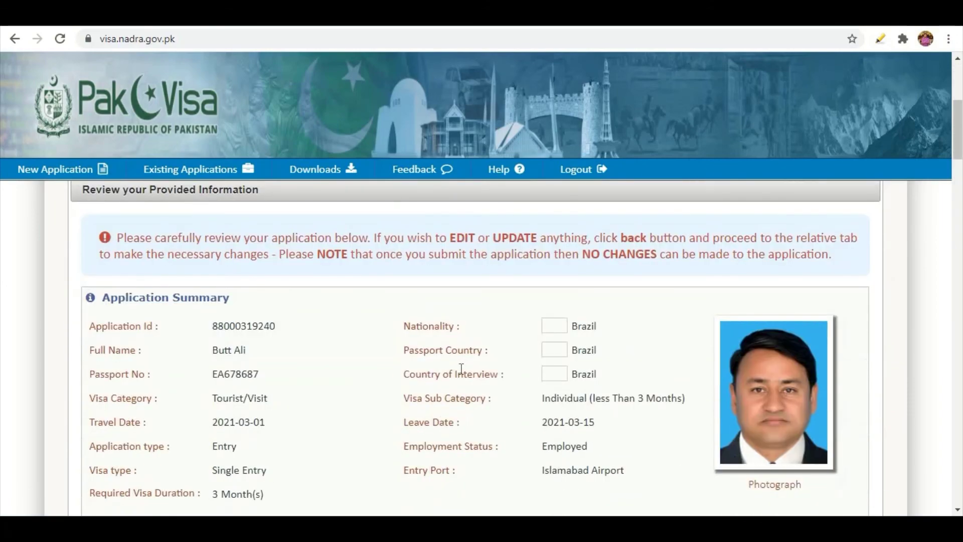
pyautogui.scroll(-3, 403, 348)
pyautogui.scroll(-1, 401, 353)
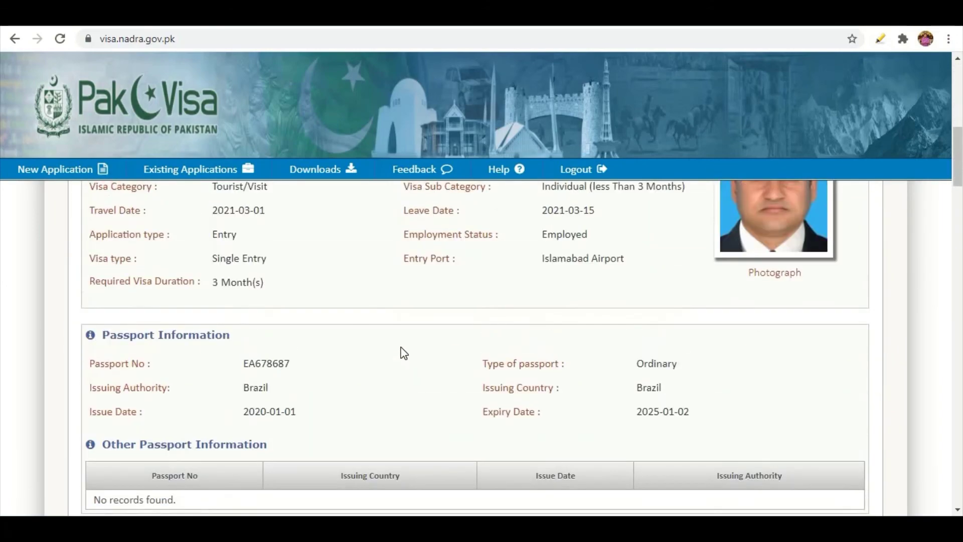
pyautogui.scroll(-4, 397, 346)
pyautogui.scroll(10, 394, 344)
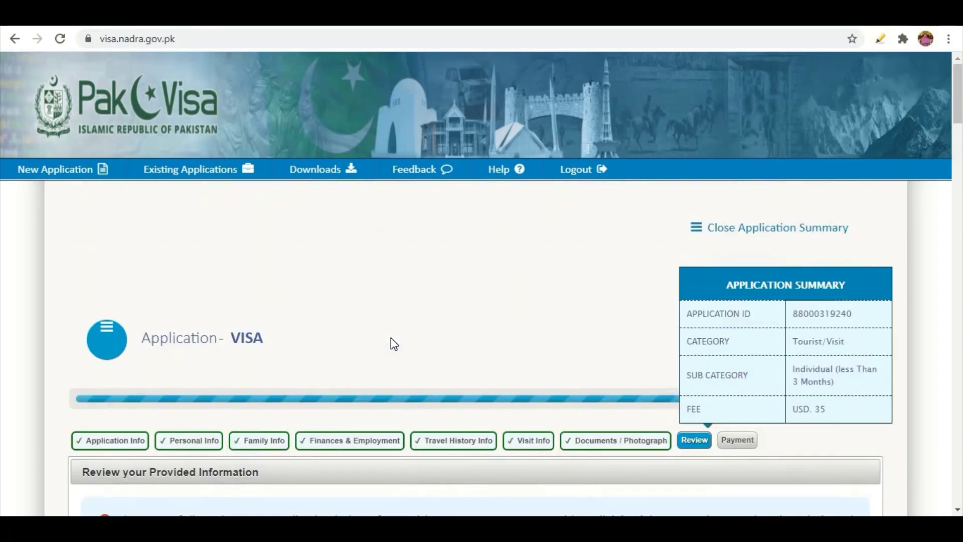
pyautogui.scroll(-8, 562, 416)
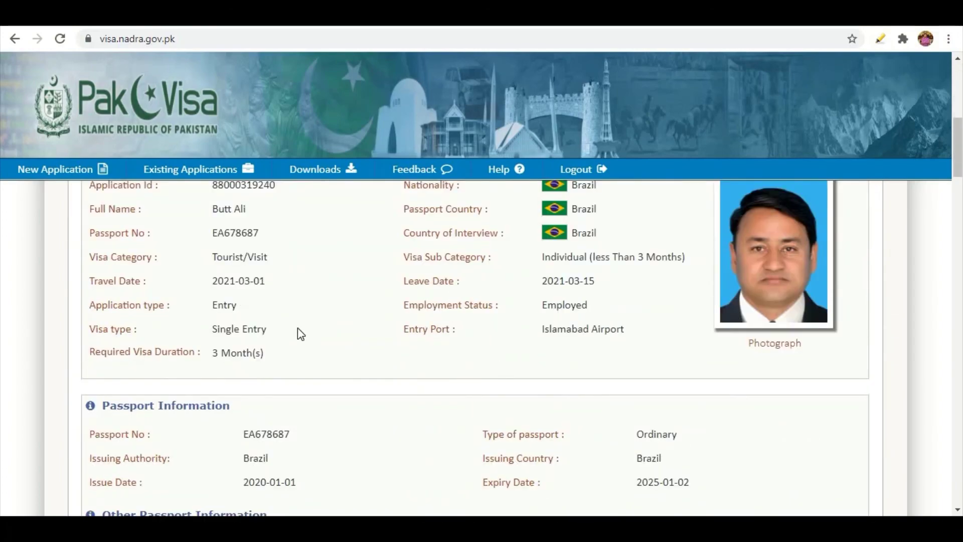
pyautogui.scroll(-6, 297, 328)
pyautogui.scroll(-8, 299, 331)
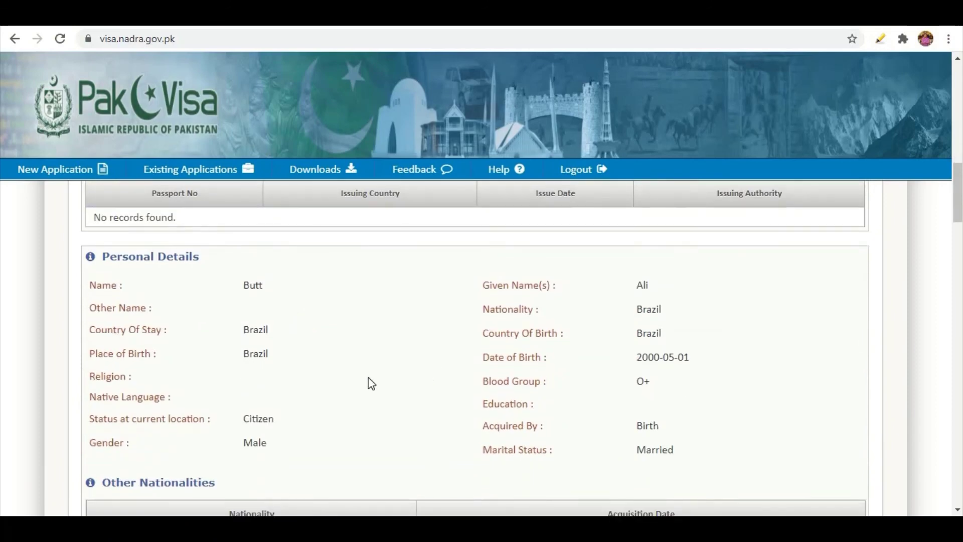
pyautogui.scroll(-8, 371, 384)
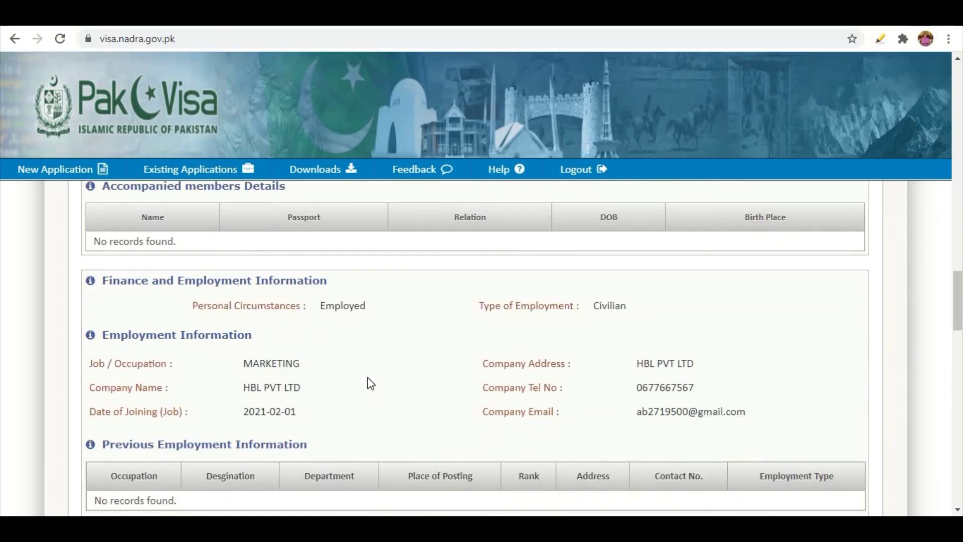
pyautogui.scroll(-8, 372, 384)
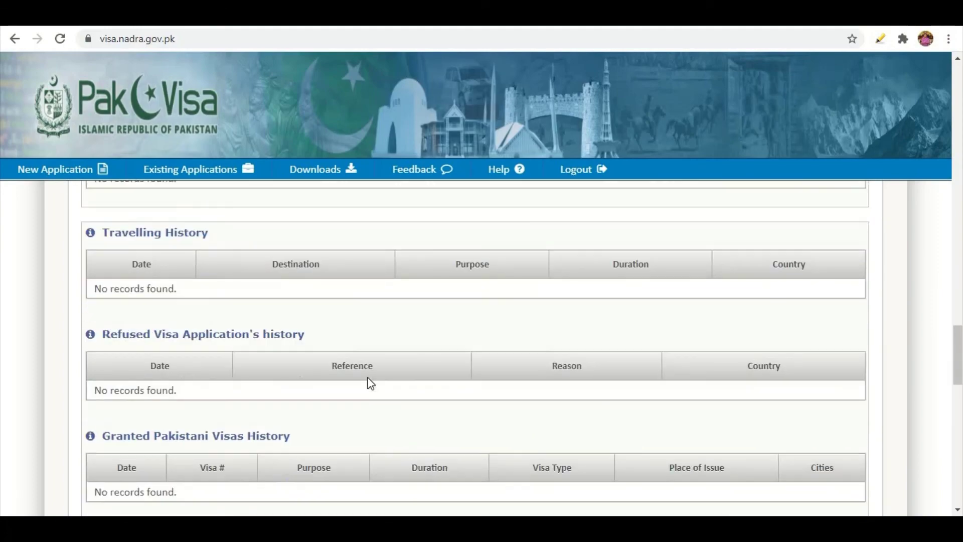
pyautogui.scroll(-4, 370, 384)
pyautogui.scroll(-3, 370, 384)
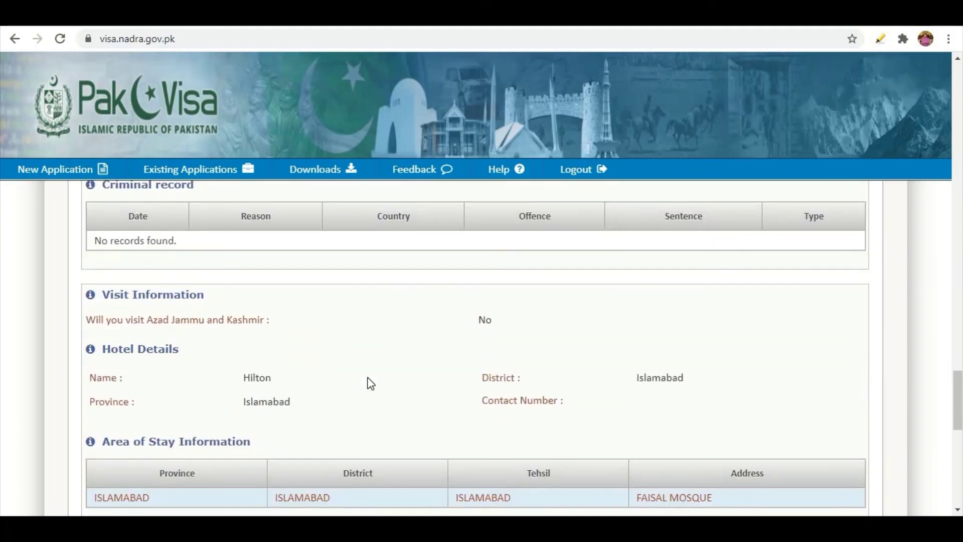
pyautogui.scroll(-4, 371, 384)
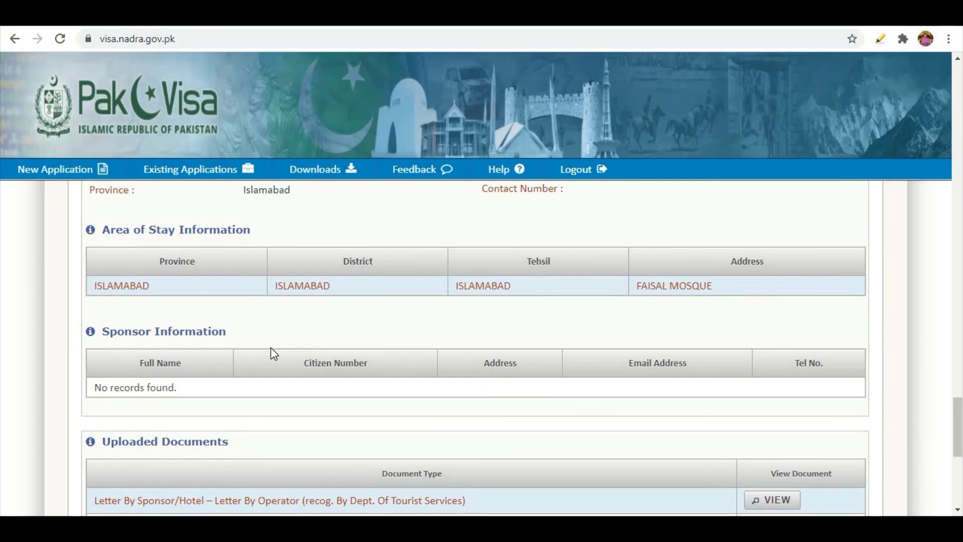
pyautogui.scroll(-7, 273, 354)
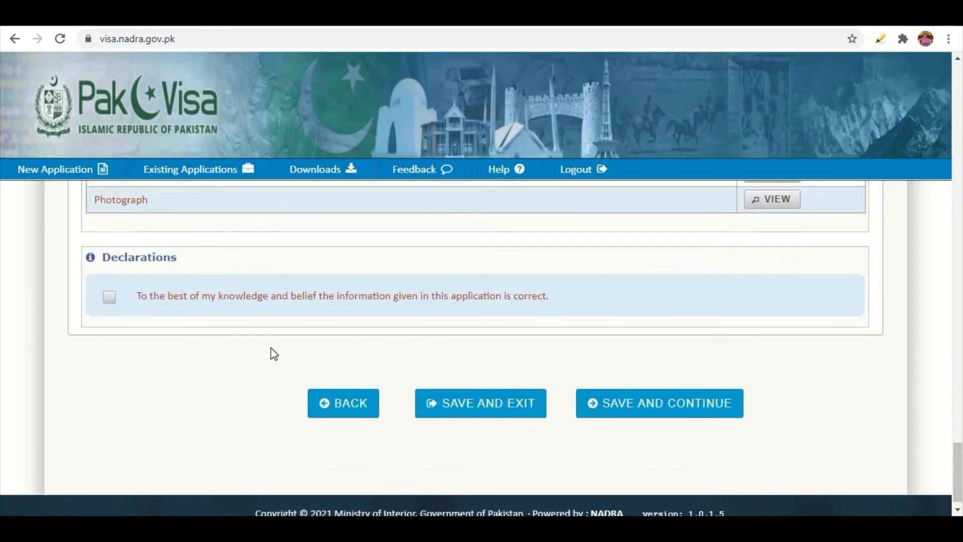
# Accept the declaration that the information given in the application is correct, and save and continue to the Payment page
pyautogui.click(109, 297)
pyautogui.click(642, 406)
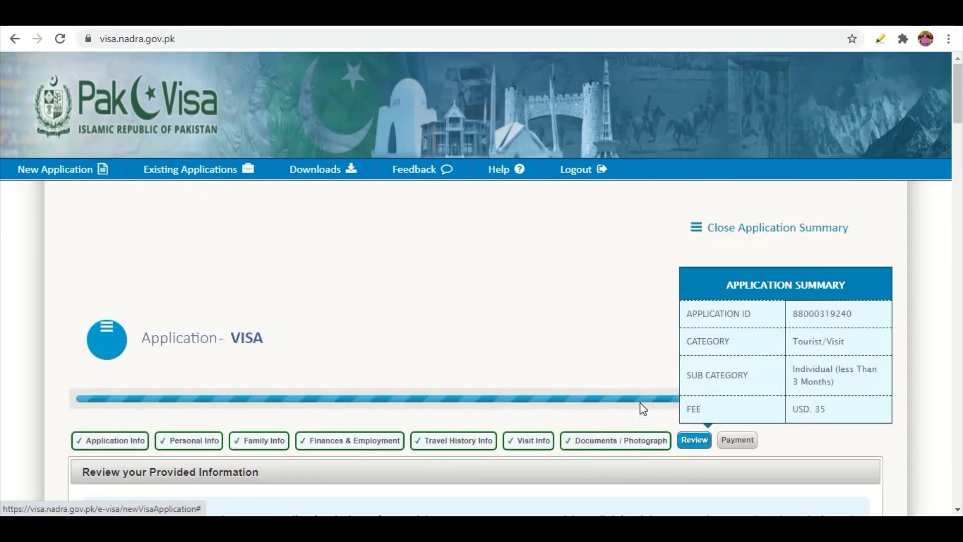
# Read the payment notes and refund policy, and go to the credit card payment form
pyautogui.scroll(4, 293, 327)
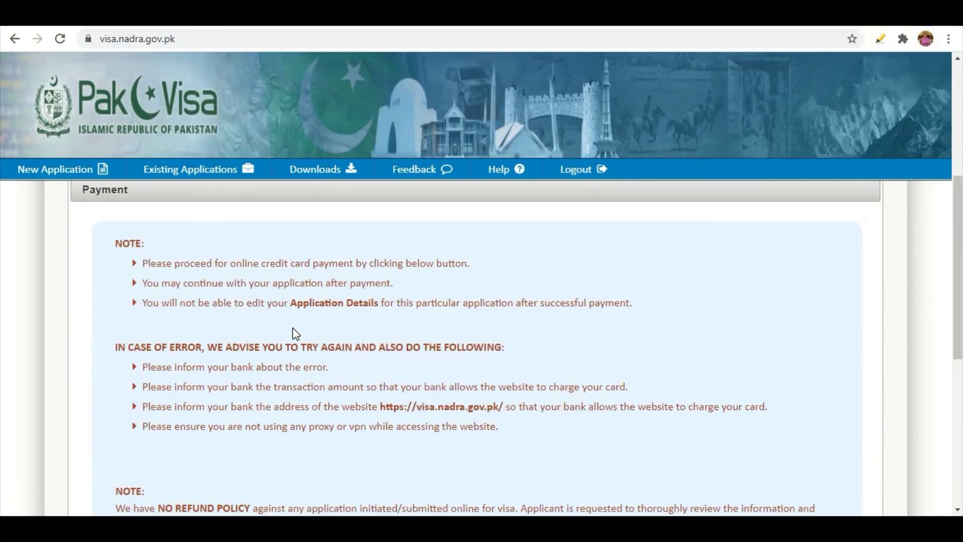
pyautogui.scroll(-3, 293, 326)
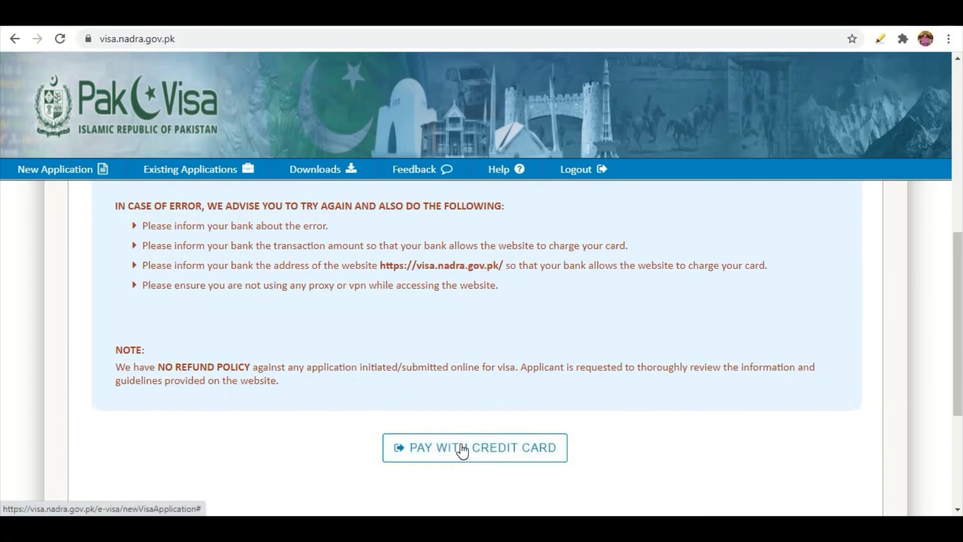
pyautogui.scroll(4, 276, 359)
pyautogui.scroll(-4, 278, 358)
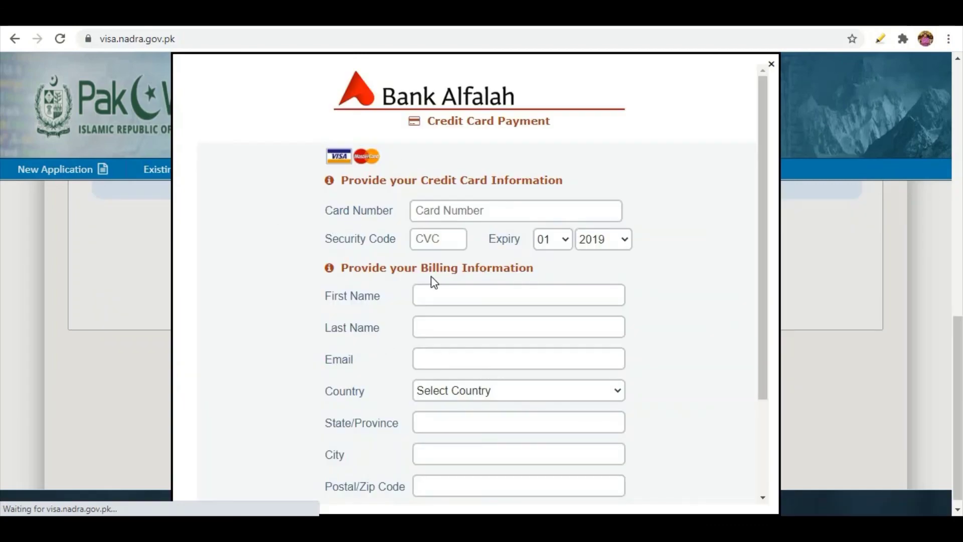
# Examine the credit card and billing information fields required on the Bank Alfalah payment form
pyautogui.scroll(-3, 402, 296)
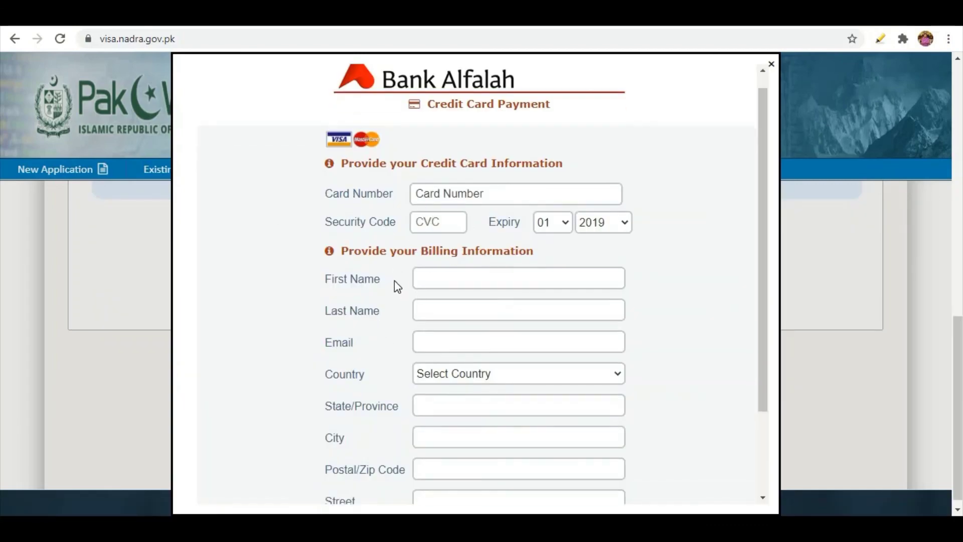
pyautogui.scroll(3, 398, 305)
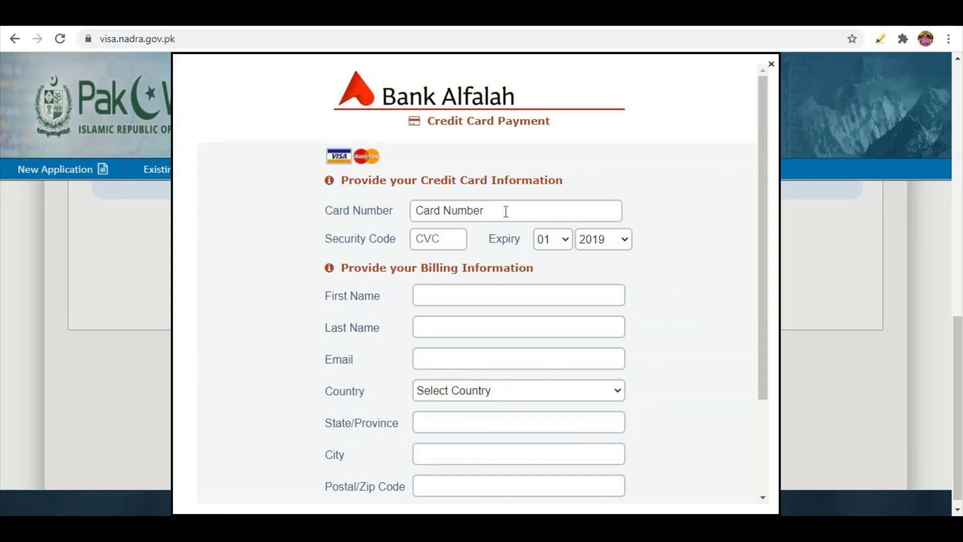
pyautogui.scroll(-3, 396, 267)
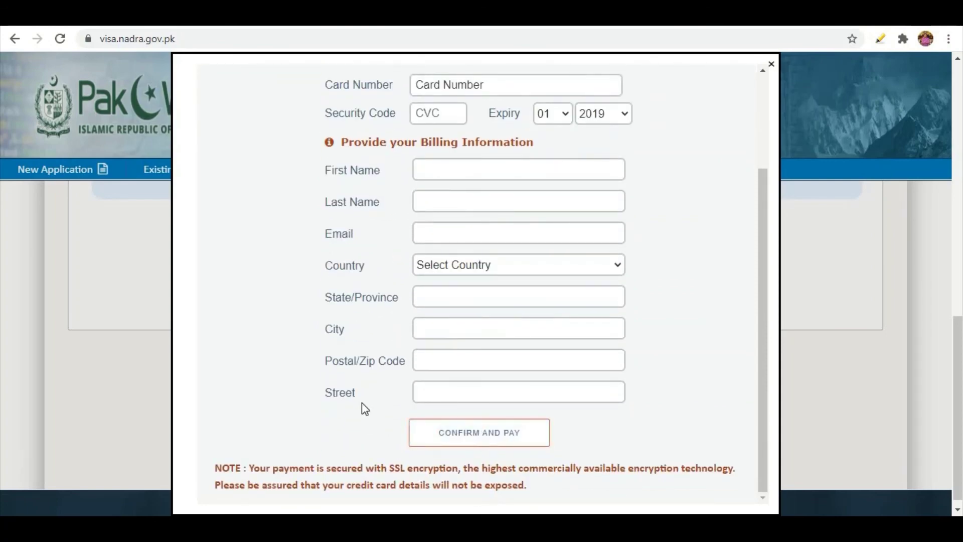
pyautogui.scroll(1, 332, 343)
pyautogui.scroll(1, 333, 342)
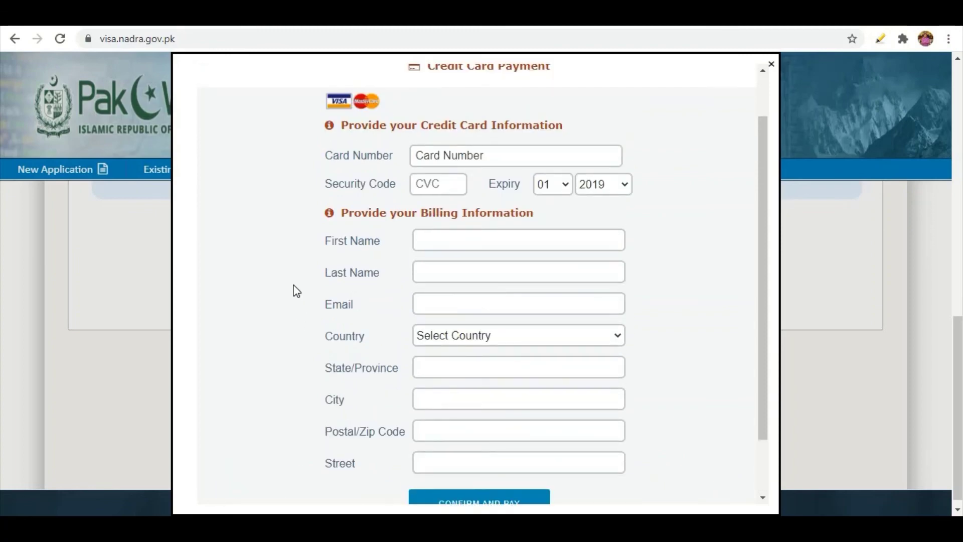
pyautogui.scroll(1, 296, 291)
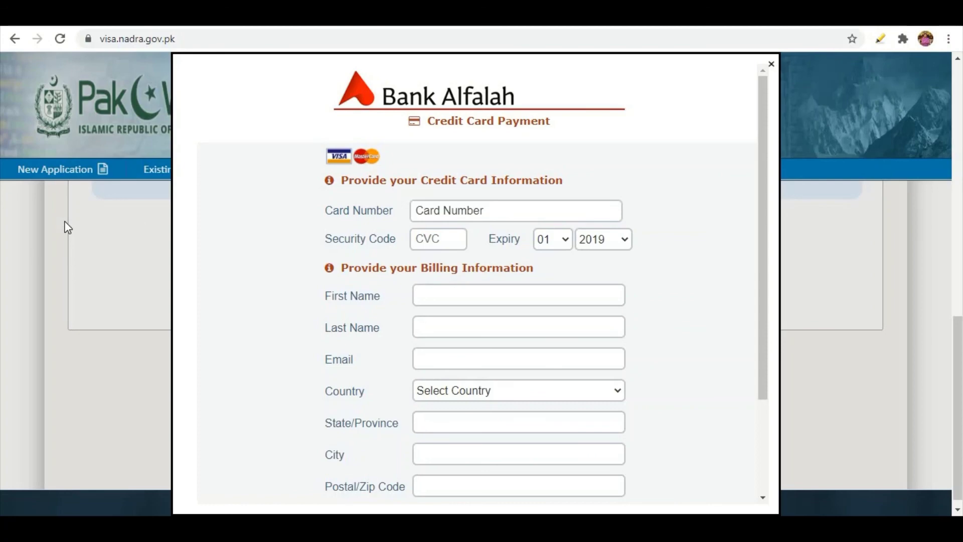
pyautogui.scroll(-2, 308, 231)
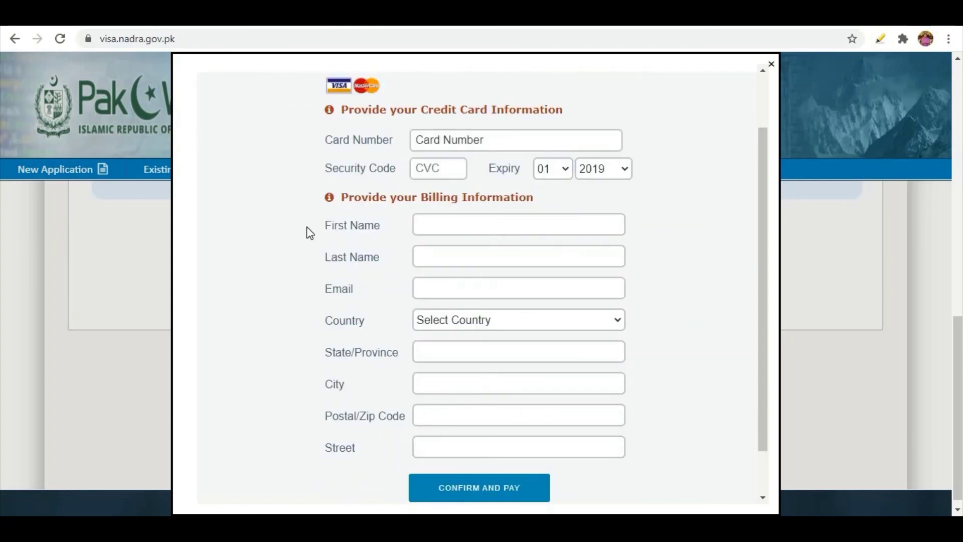